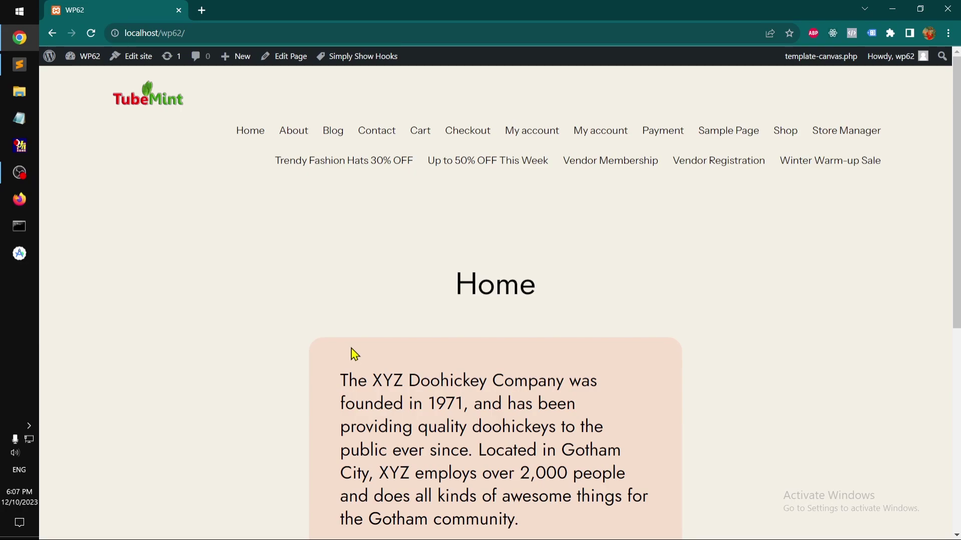
# Step: Test the Terms and Conditions footer link at the bottom of the Home page
pyautogui.scroll(-7, 664, 372)
pyautogui.click(662, 372)
pyautogui.scroll(-7, 664, 373)
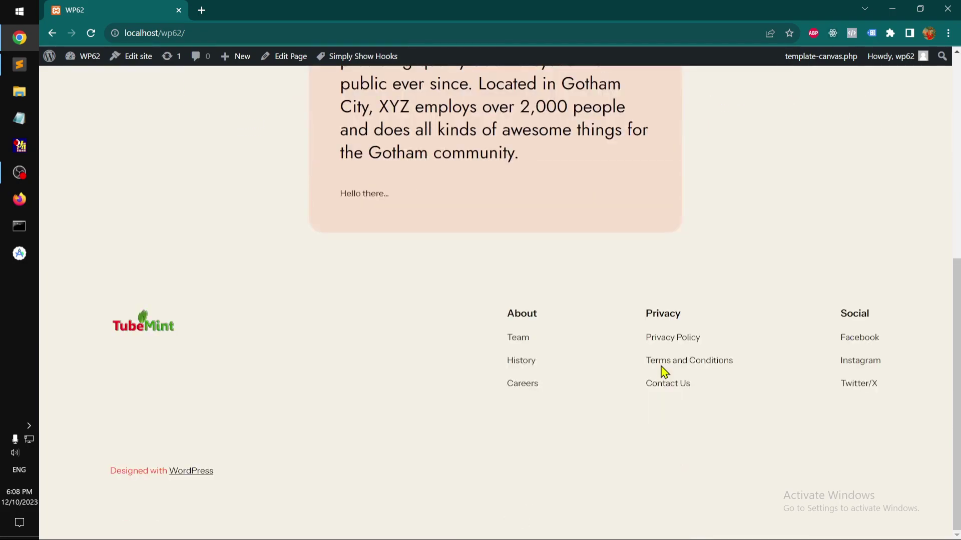
pyautogui.click(662, 371)
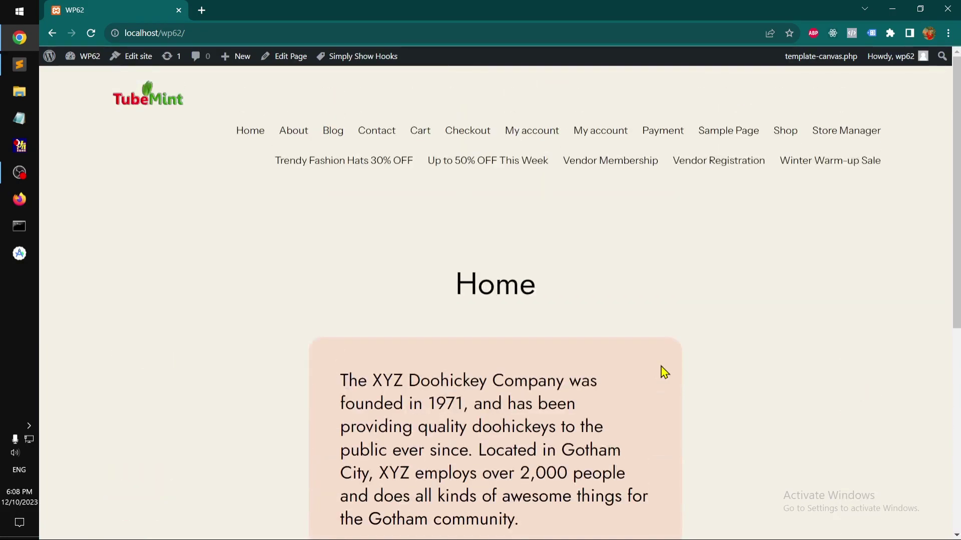
pyautogui.scroll(-7, 664, 372)
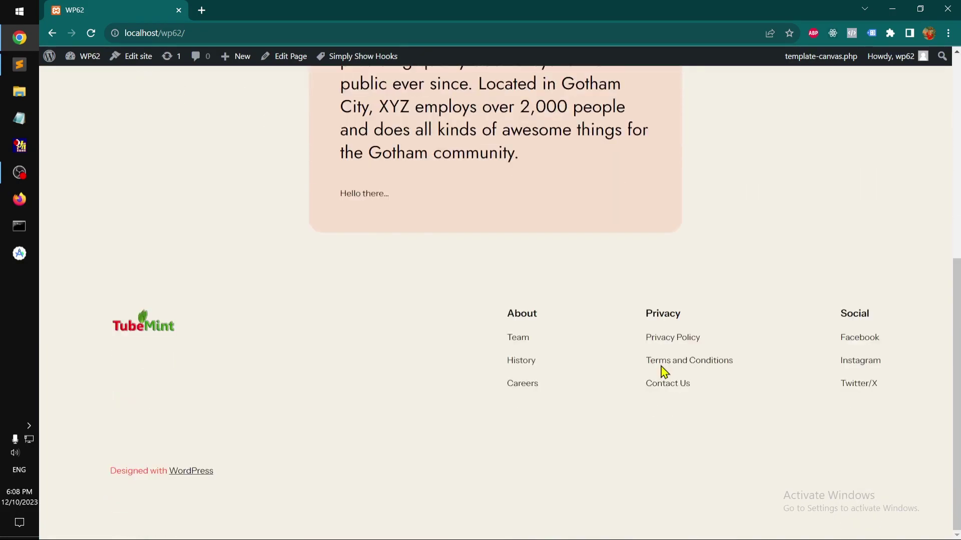
pyautogui.scroll(7, 661, 373)
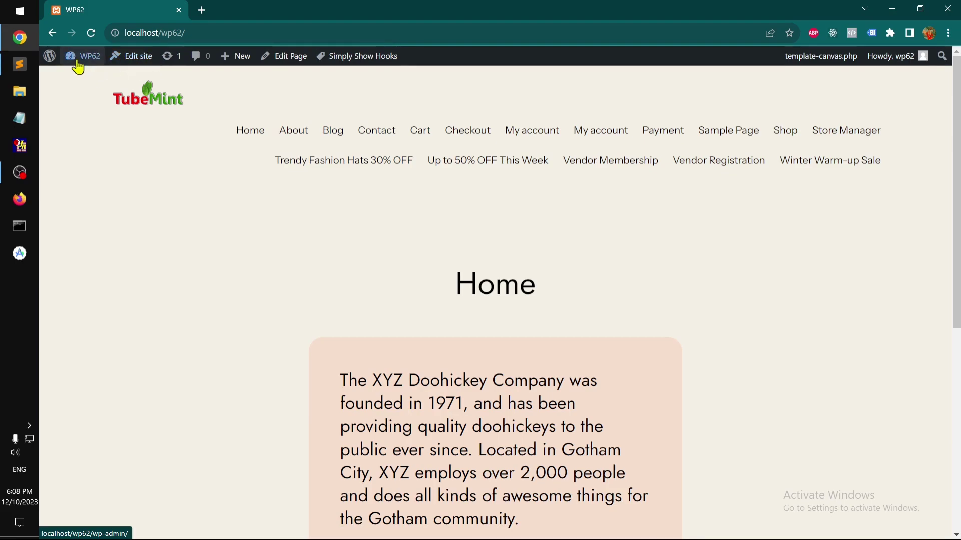
# Step: Go to the WP62 admin Dashboard from the admin bar and reload it
pyautogui.moveTo(80, 58)
pyautogui.click(78, 80)
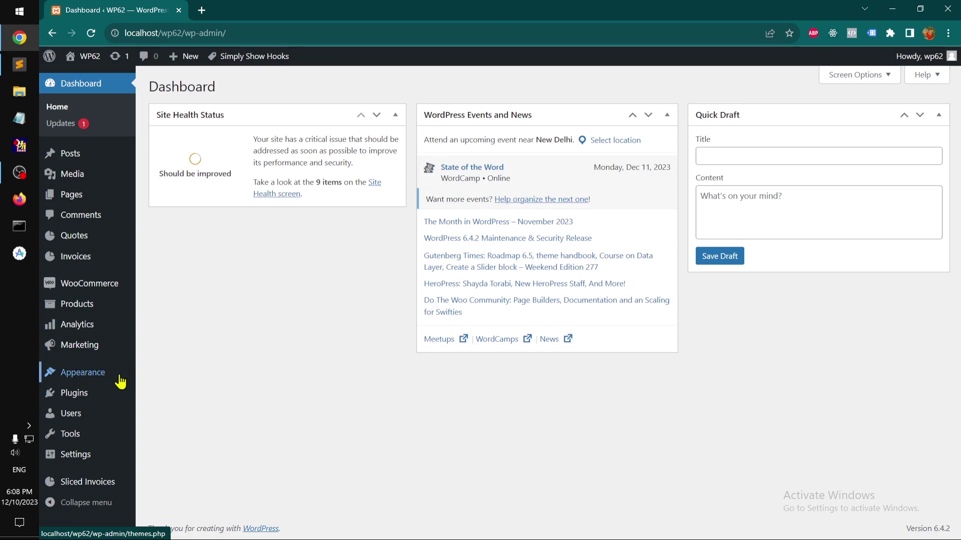
pyautogui.click(91, 33)
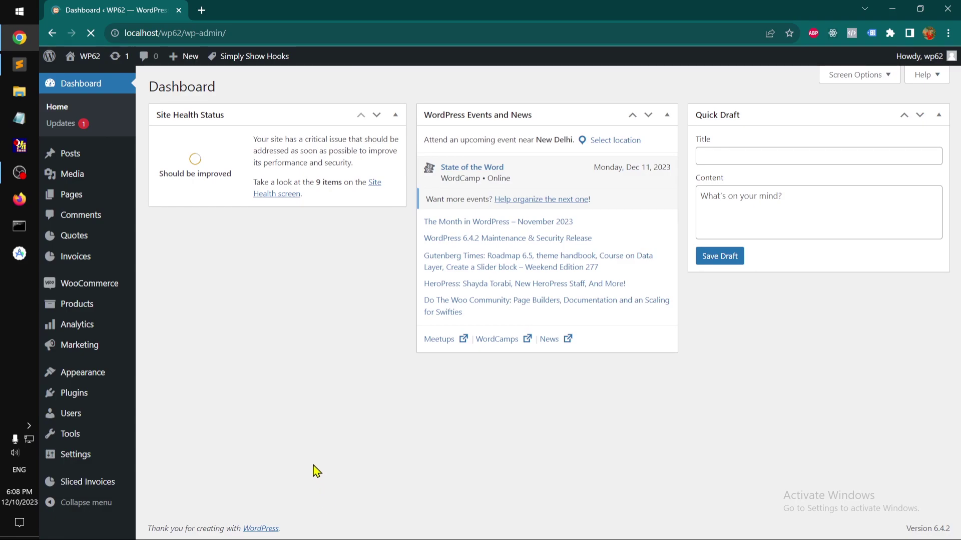
pyautogui.moveTo(83, 373)
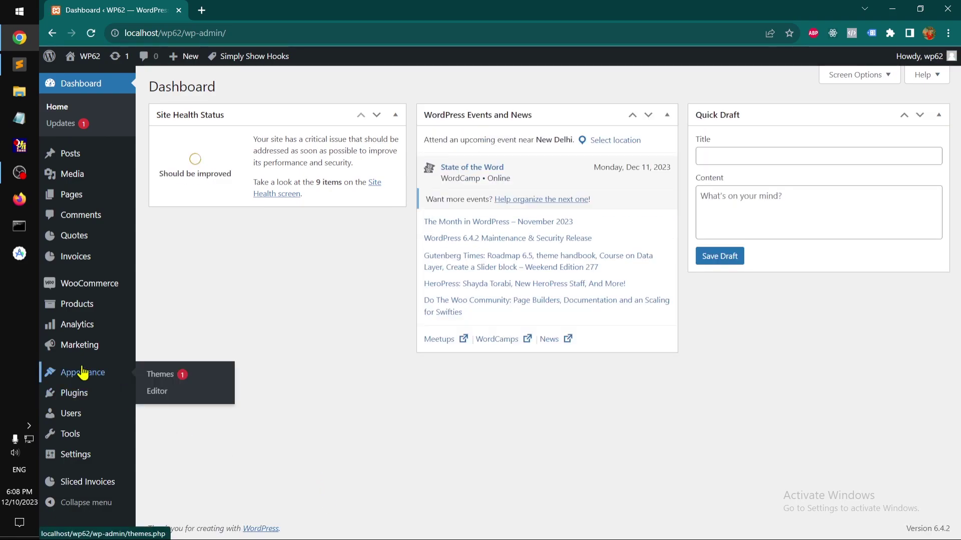
# Step: Launch the Site Editor from Appearance and scroll through the Home page preview
pyautogui.click(160, 398)
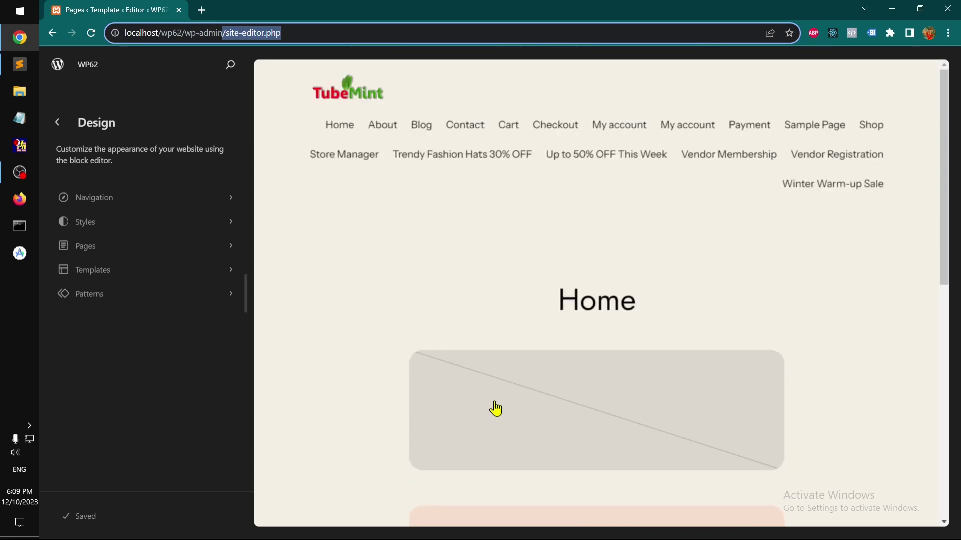
pyautogui.scroll(-10, 495, 409)
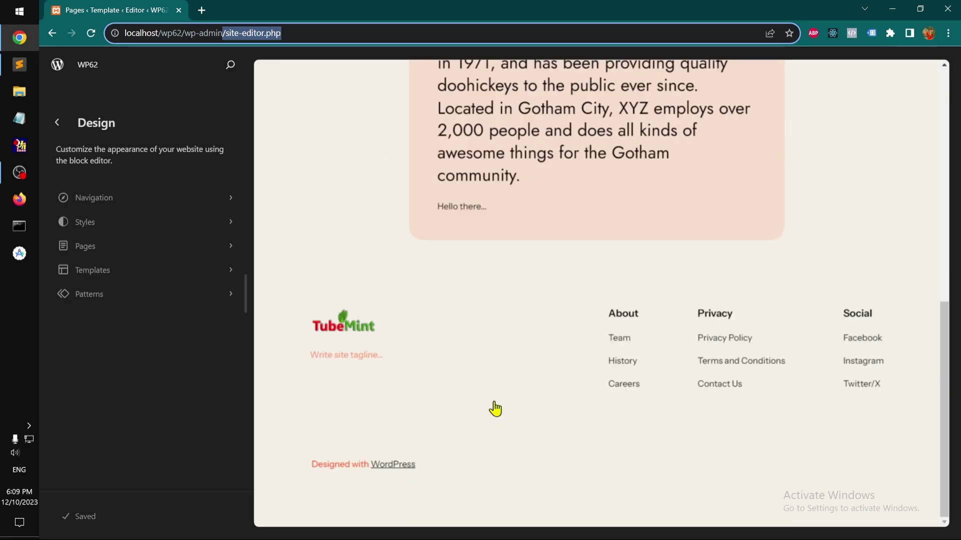
pyautogui.scroll(8, 495, 408)
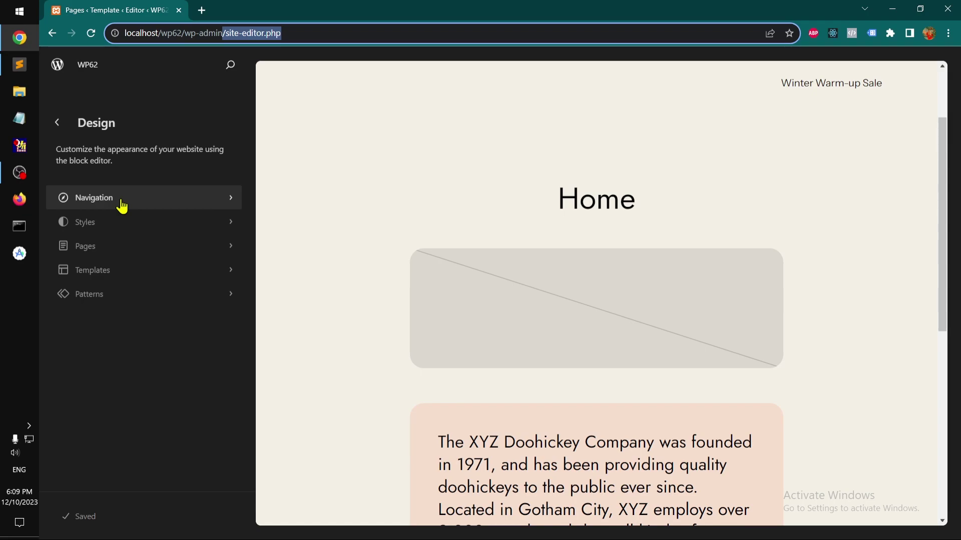
# Step: Show the Styles variations and preview the Mint and Rust styles
pyautogui.click(109, 231)
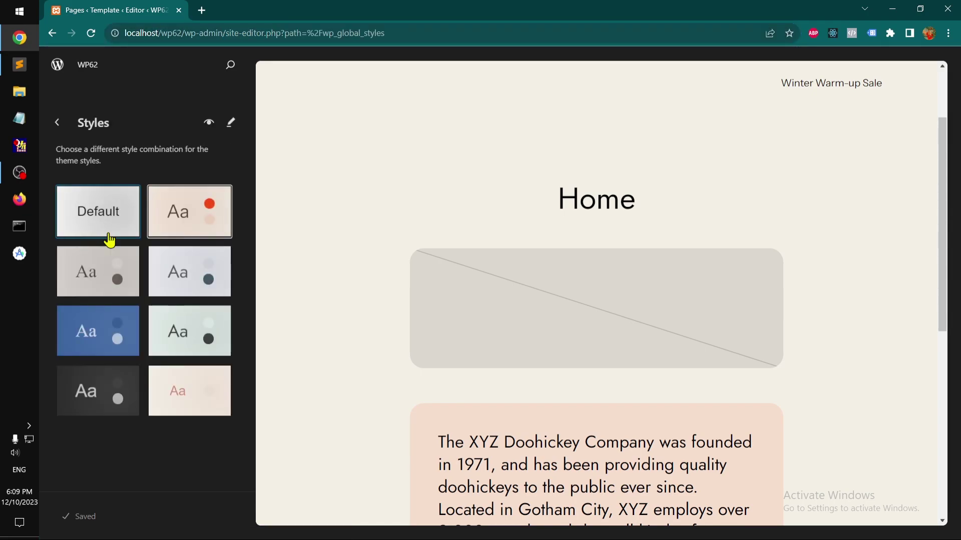
pyautogui.click(182, 329)
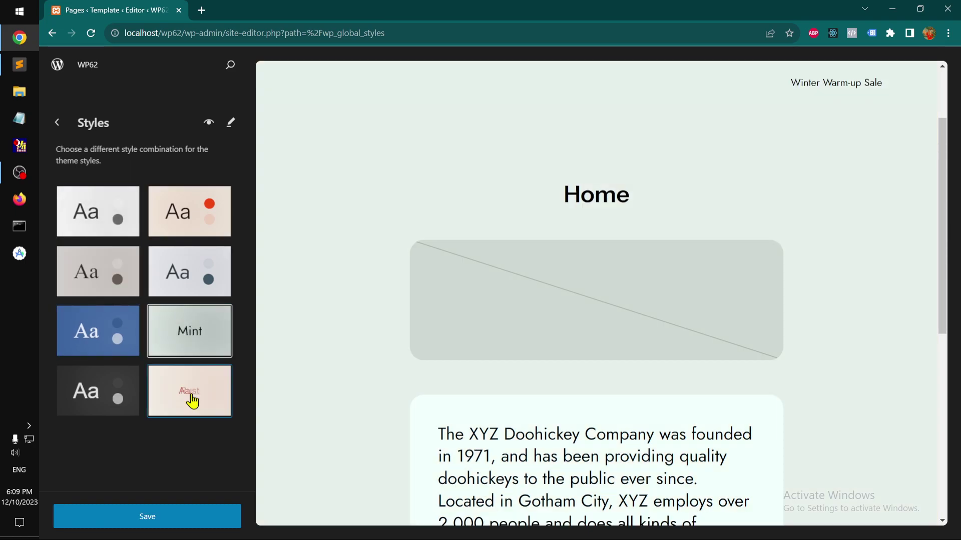
pyautogui.click(192, 402)
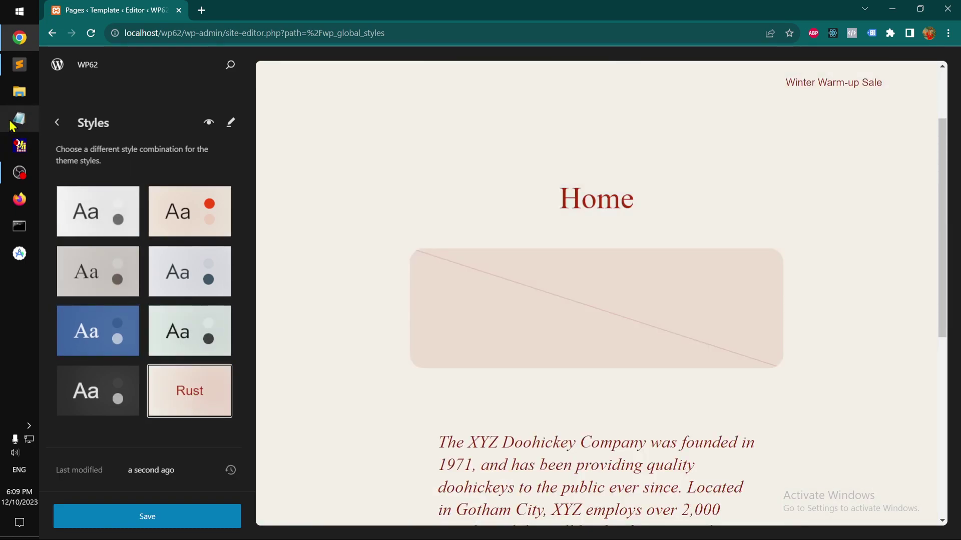
# Step: Look at the theme's theme.json in Sublime Text, then hide the editor
pyautogui.click(19, 65)
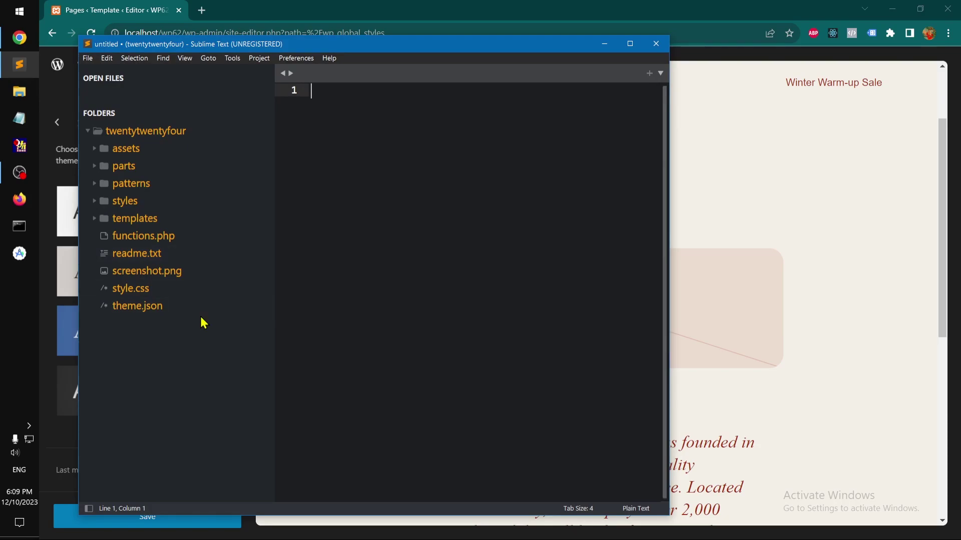
pyautogui.click(146, 306)
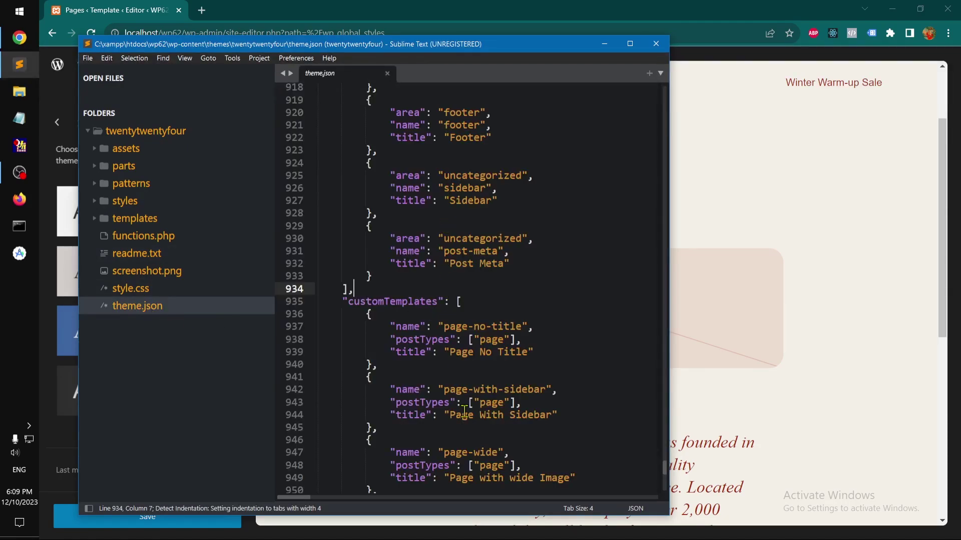
pyautogui.click(604, 43)
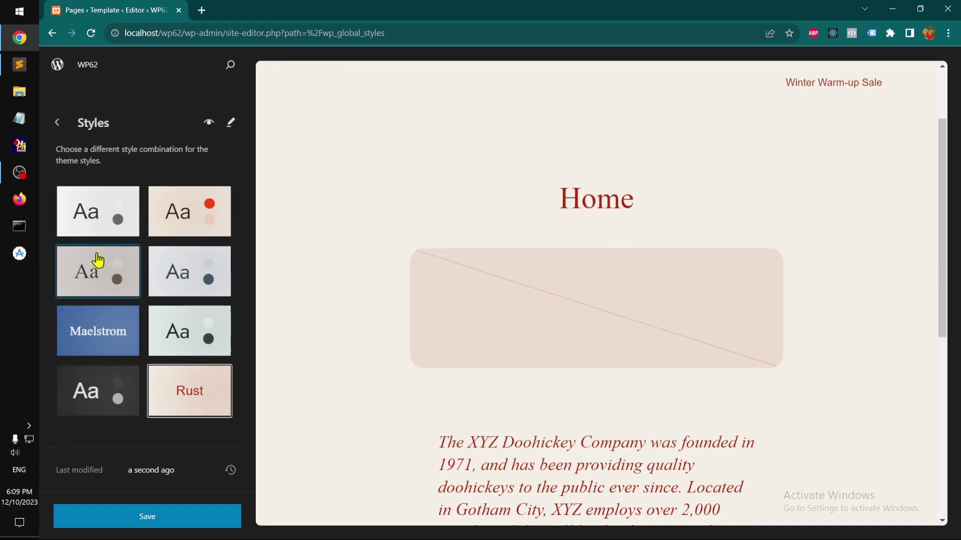
# Step: Preview the Mint and Ice variations, then settle back on the saved Ember style
pyautogui.click(202, 215)
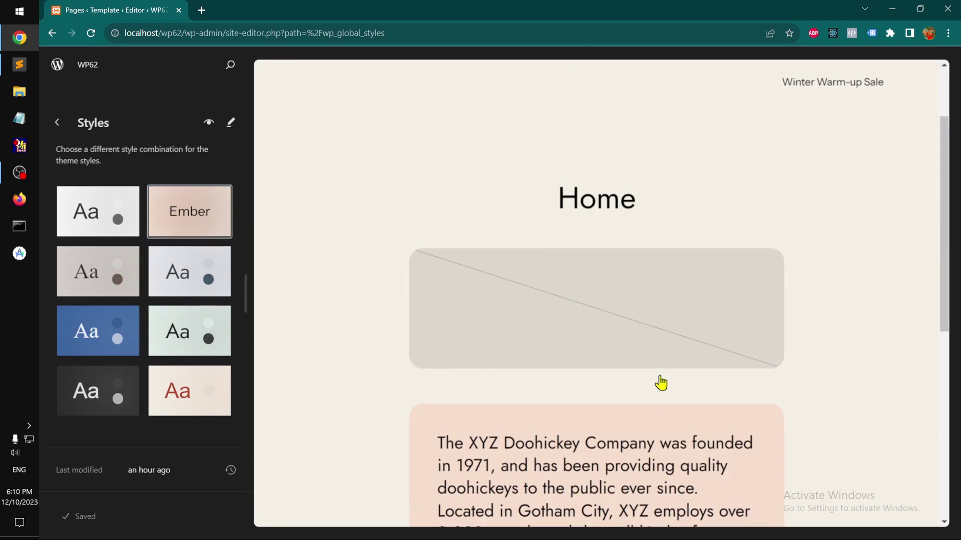
pyautogui.click(199, 347)
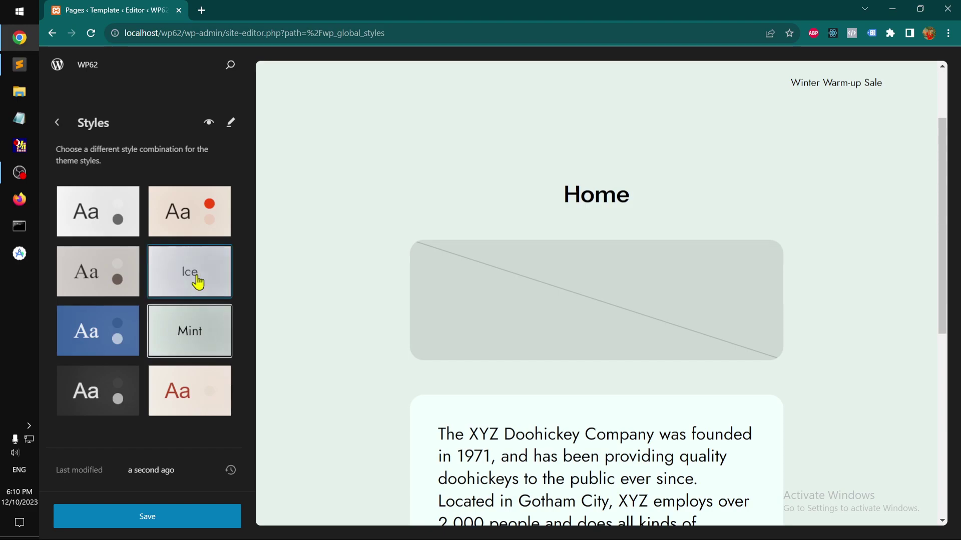
pyautogui.click(197, 279)
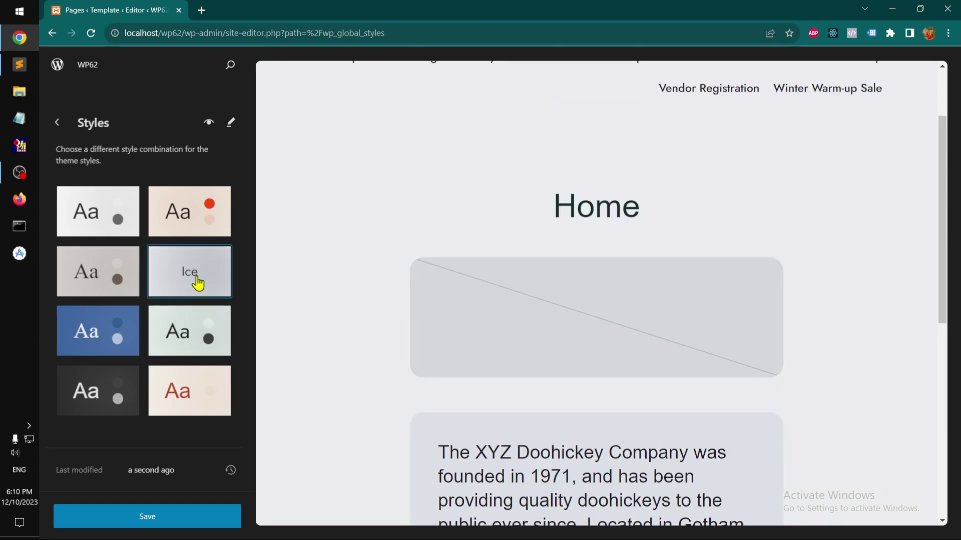
pyautogui.click(189, 204)
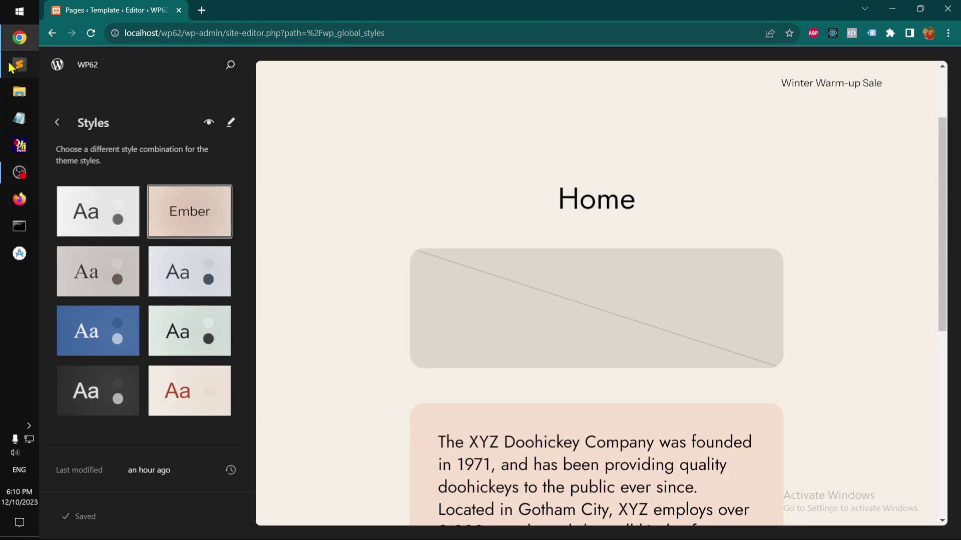
# Step: In Sublime Text, expand the styles folder to list ember through rust, then minimize it
pyautogui.click(20, 65)
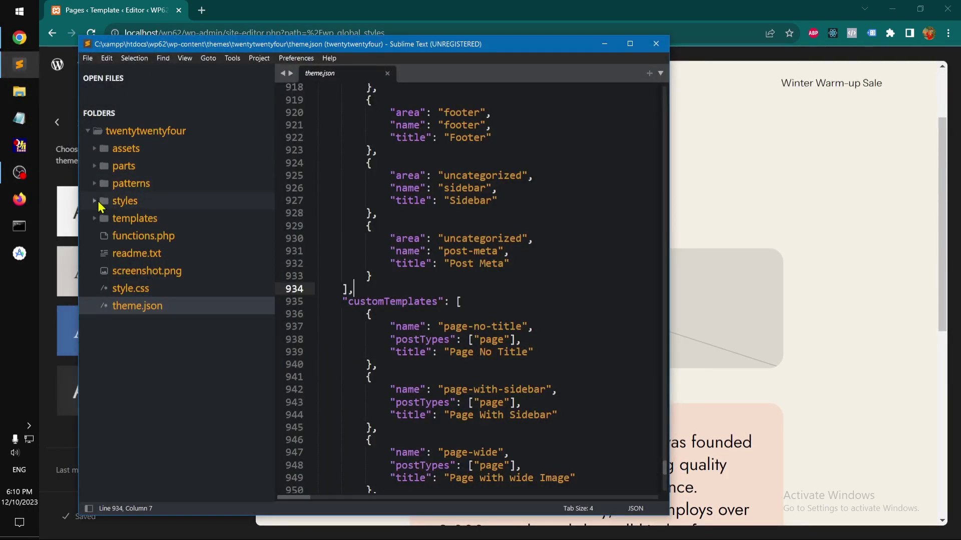
pyautogui.click(99, 202)
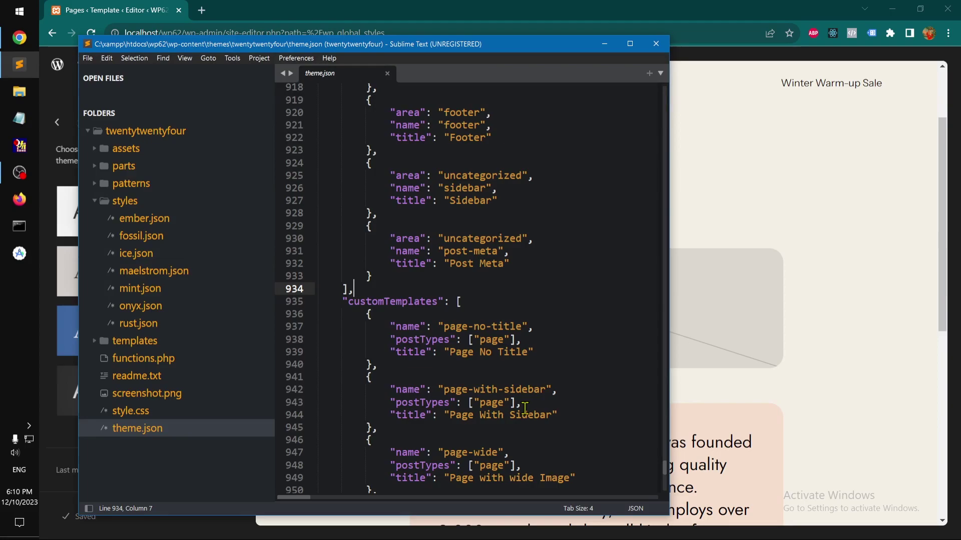
pyautogui.scroll(20, 525, 396)
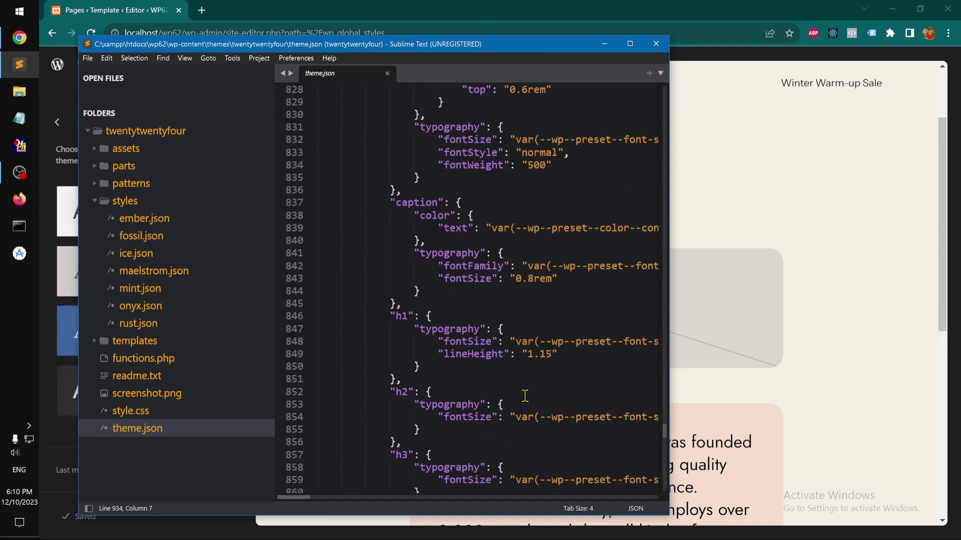
pyautogui.click(604, 44)
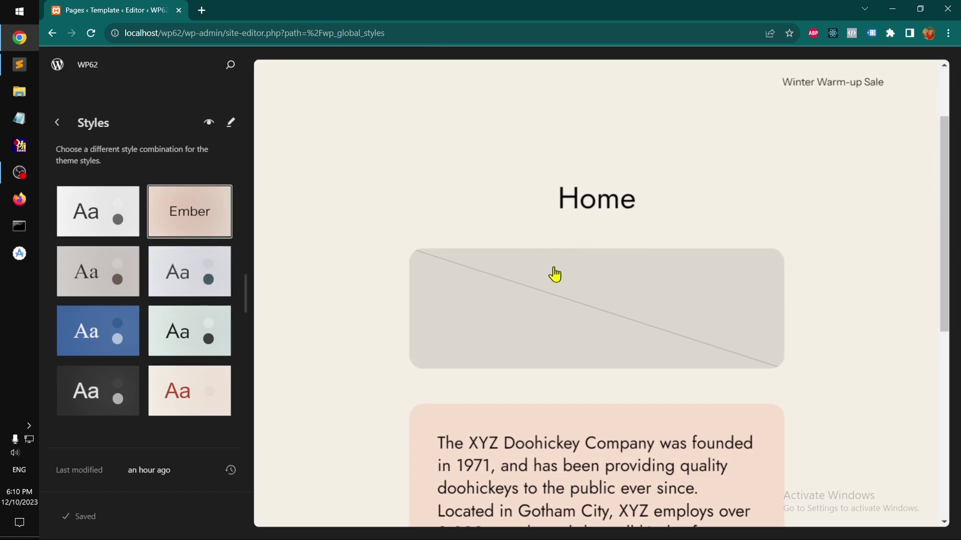
# Step: Go back to Design, choose Navigation, and scroll through the menu's page links
pyautogui.click(56, 123)
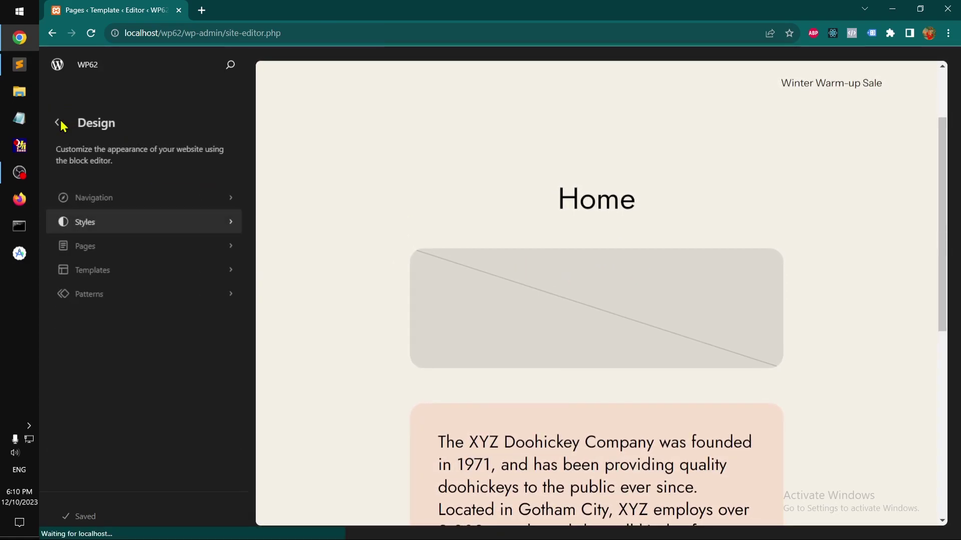
pyautogui.click(113, 207)
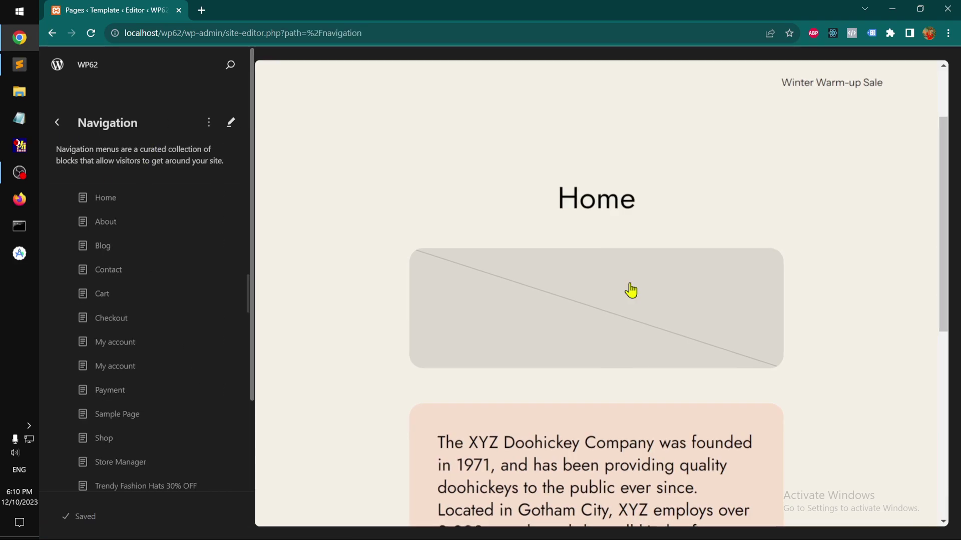
pyautogui.scroll(2, 631, 290)
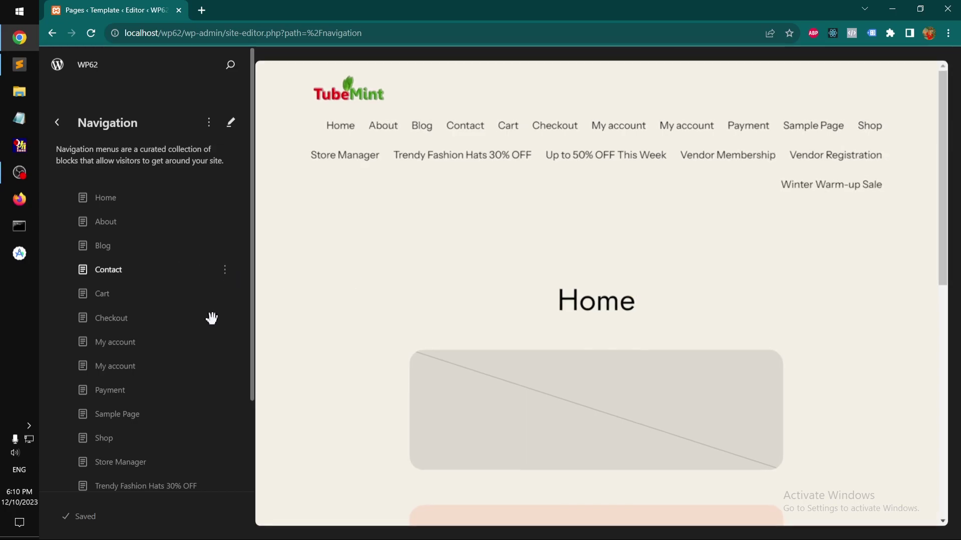
pyautogui.scroll(-1, 206, 314)
pyautogui.scroll(-2, 207, 314)
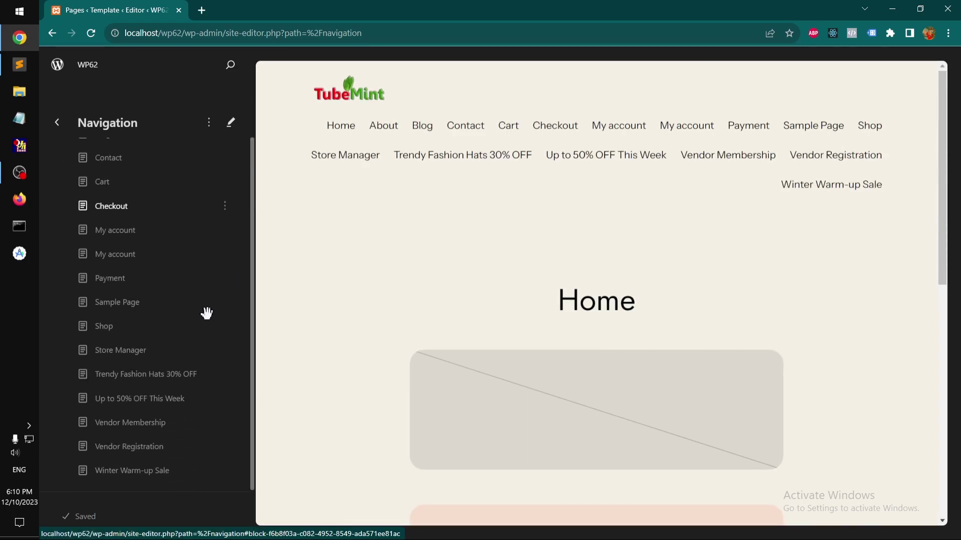
pyautogui.scroll(3, 207, 314)
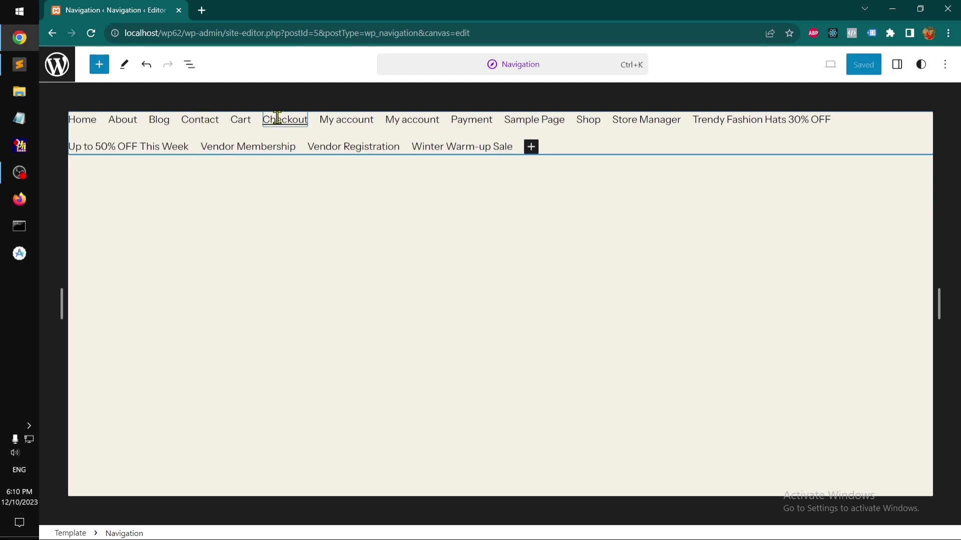
# Step: Select the second My account menu item and move it two places right
pyautogui.click(415, 120)
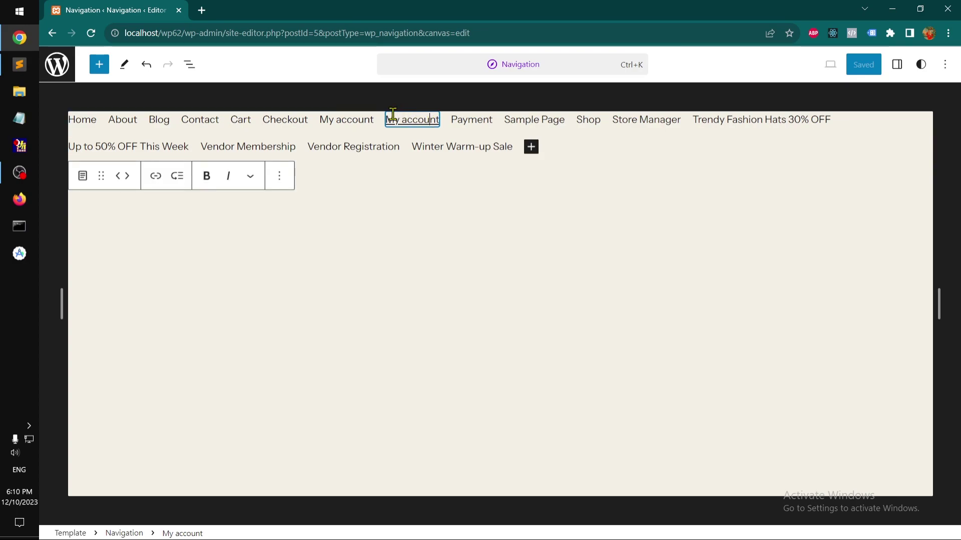
pyautogui.click(279, 175)
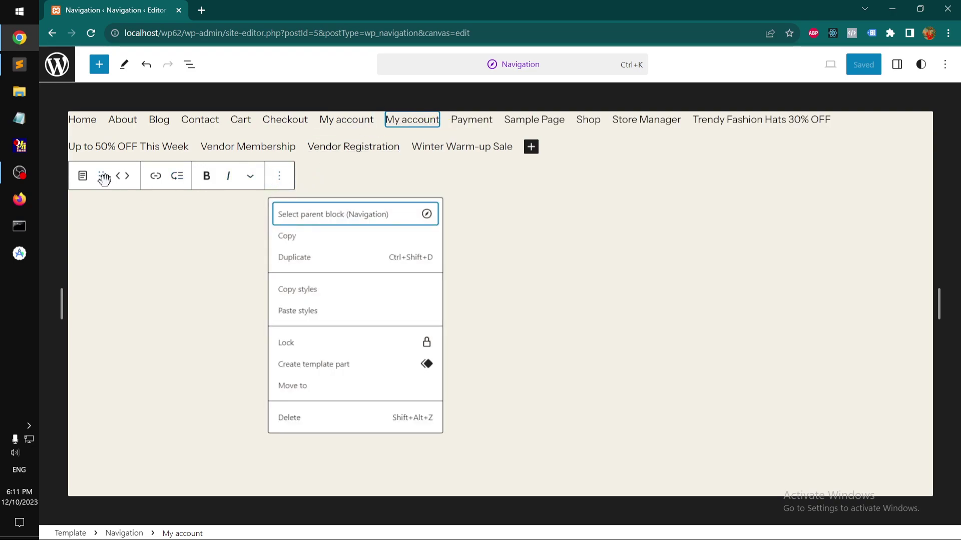
pyautogui.click(280, 177)
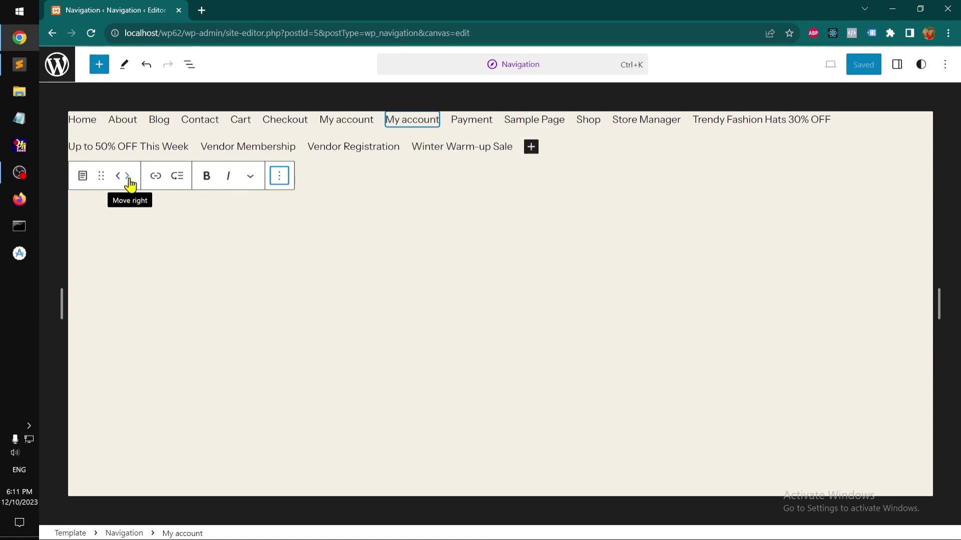
pyautogui.click(128, 178)
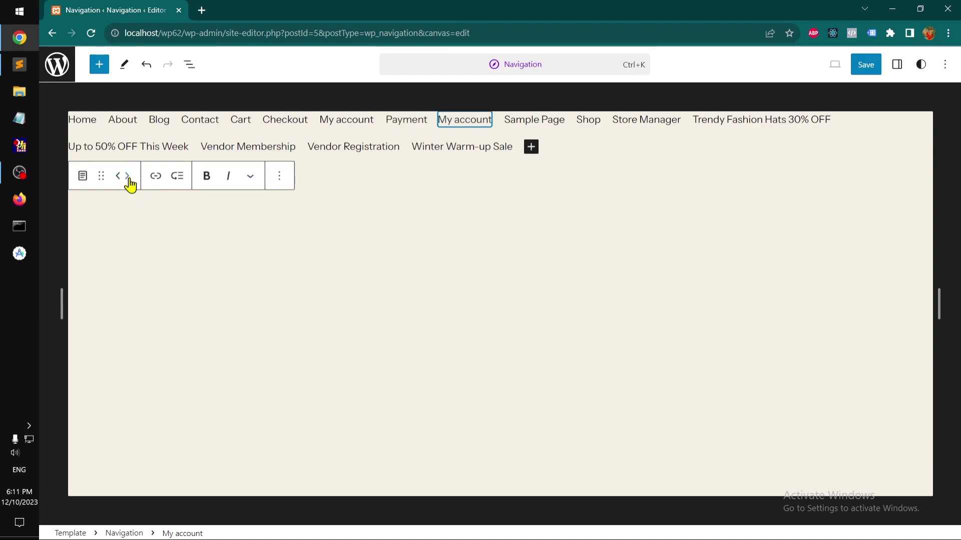
pyautogui.click(128, 178)
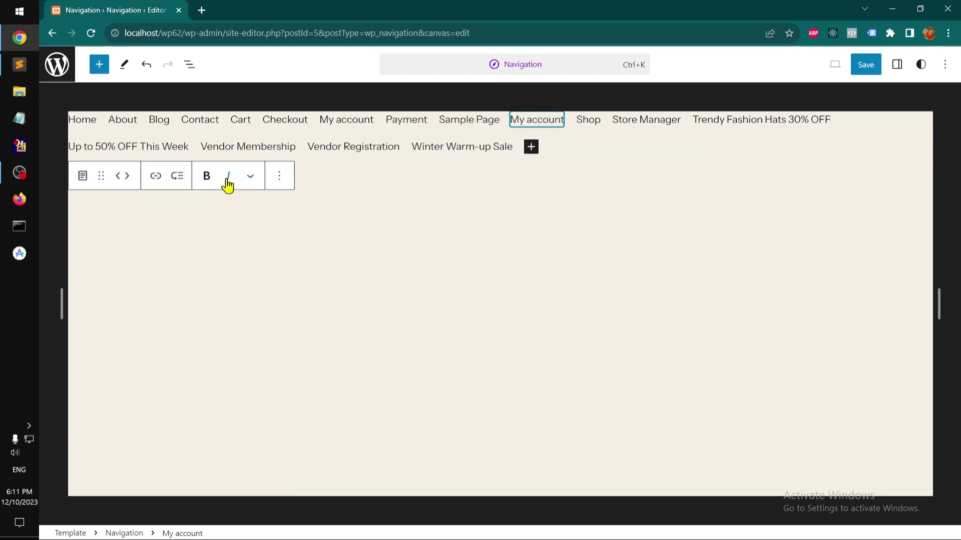
# Step: Check where the duplicate My account link points, then delete it
pyautogui.click(154, 177)
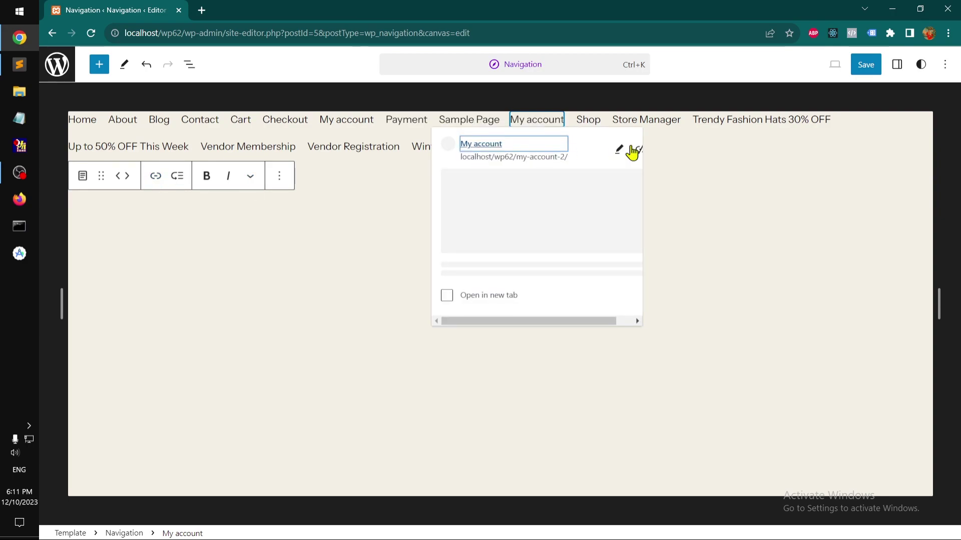
pyautogui.click(279, 185)
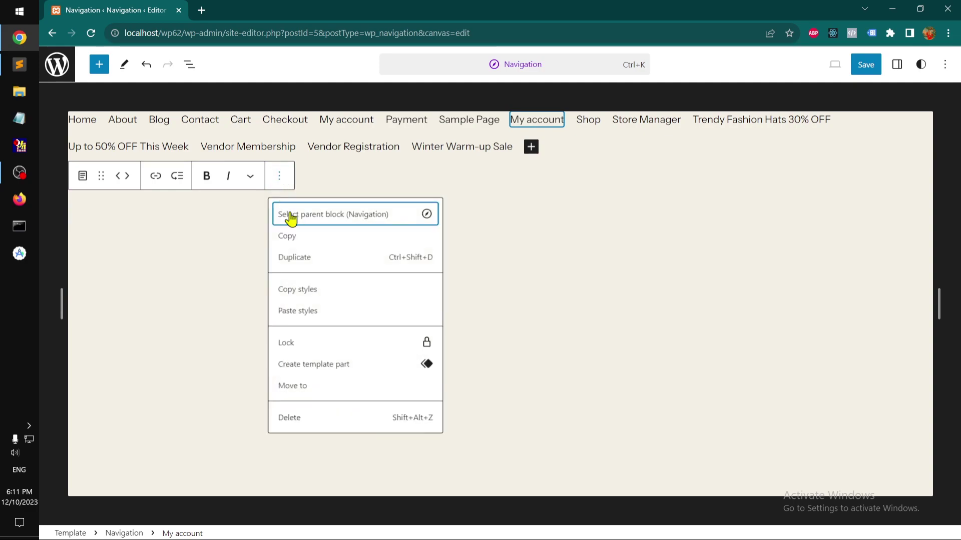
pyautogui.click(294, 423)
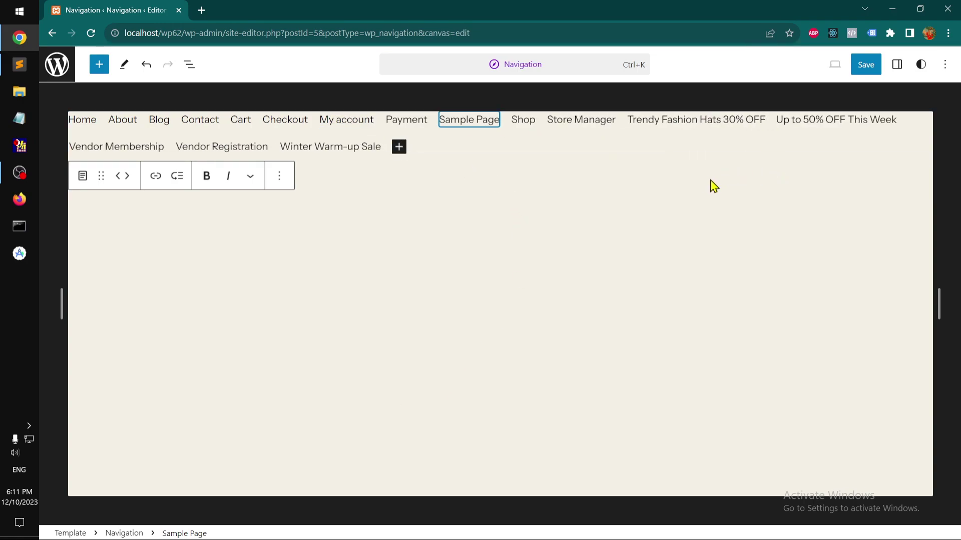
# Step: Save the edited Navigation menu and leave the editor
pyautogui.click(867, 65)
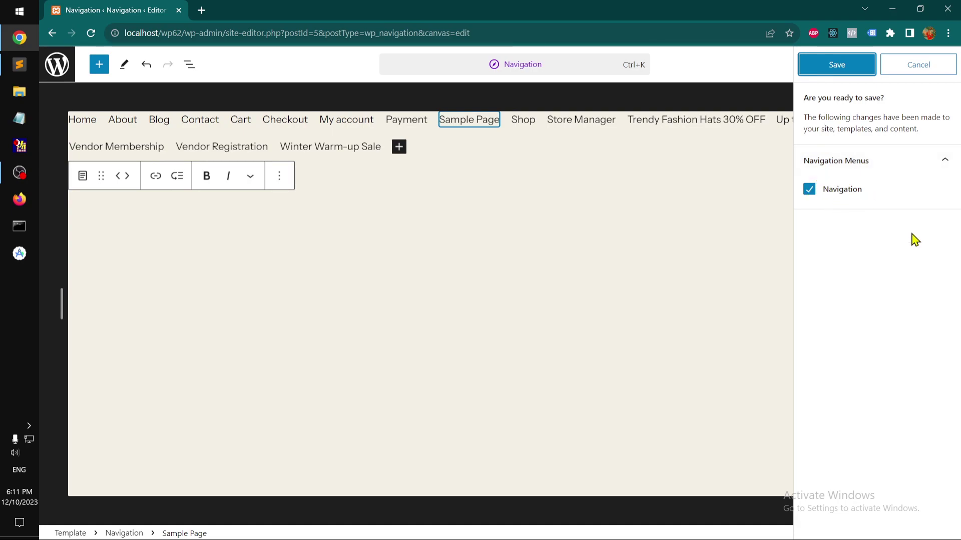
pyautogui.click(832, 69)
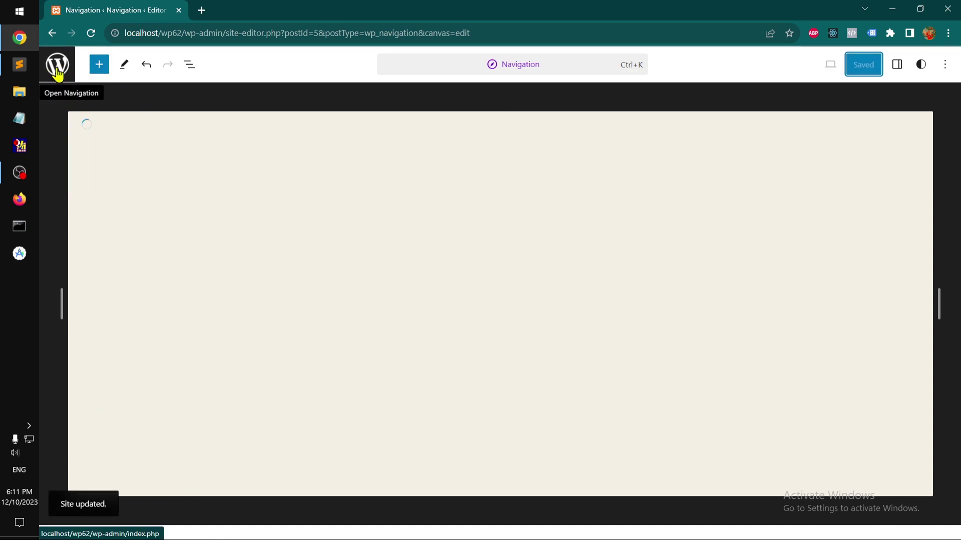
pyautogui.click(57, 71)
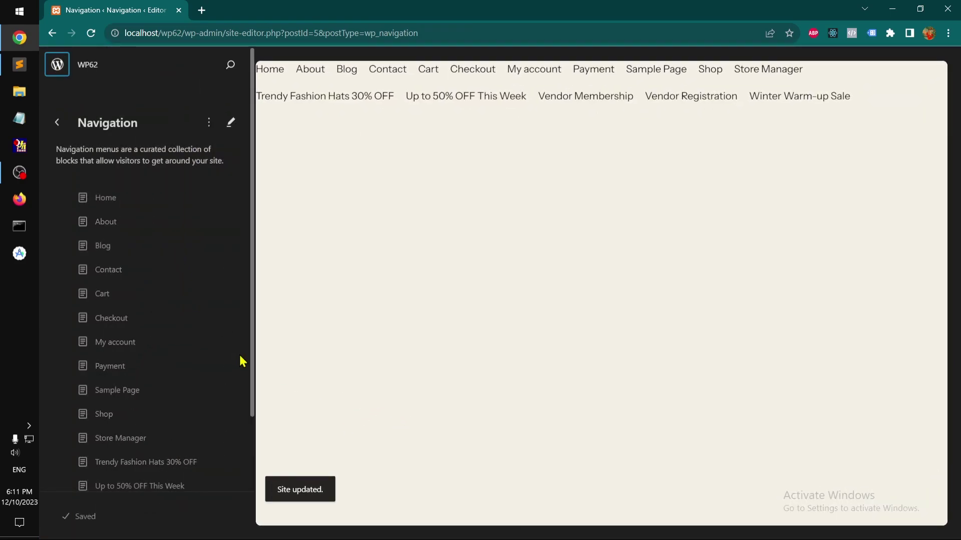
# Step: Reopen the navigation menu briefly, then back out to the Navigation overview
pyautogui.click(226, 344)
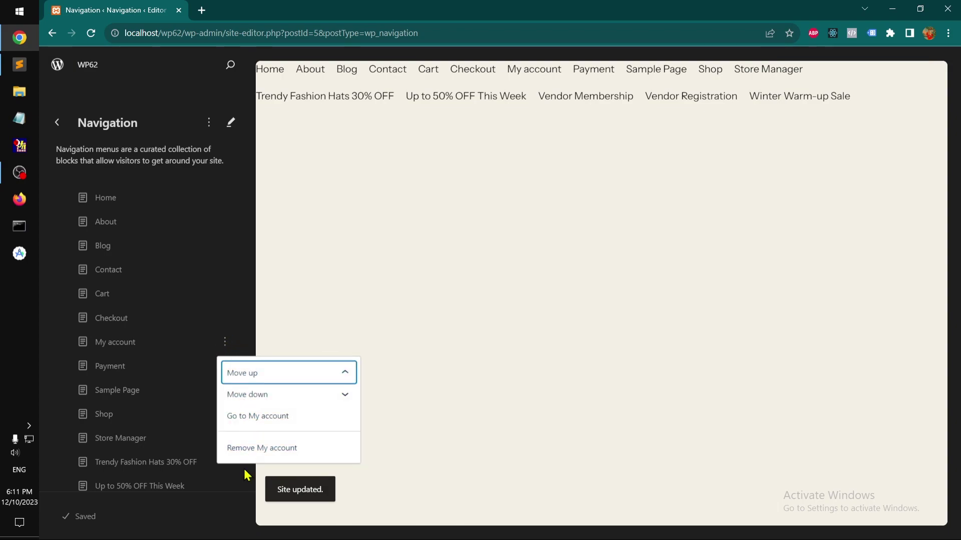
pyautogui.click(526, 407)
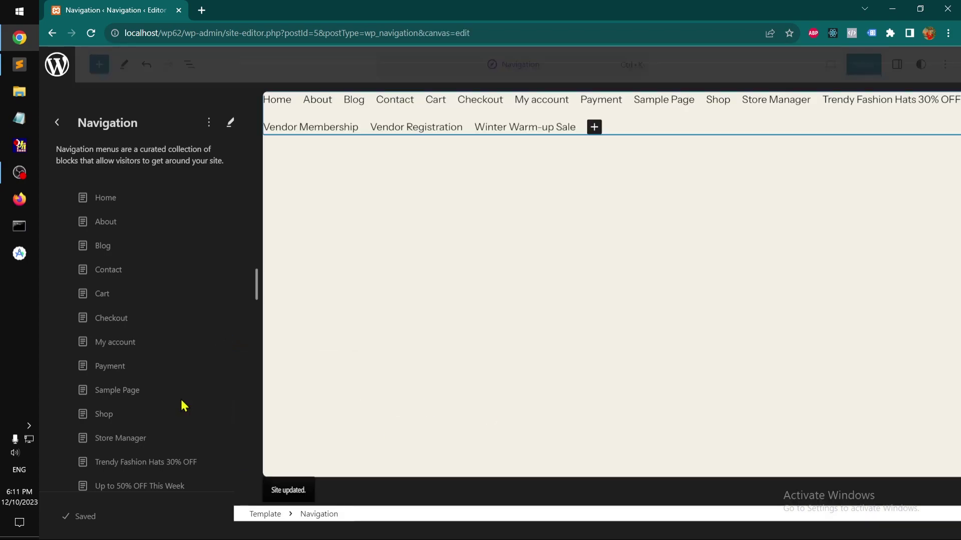
pyautogui.click(57, 63)
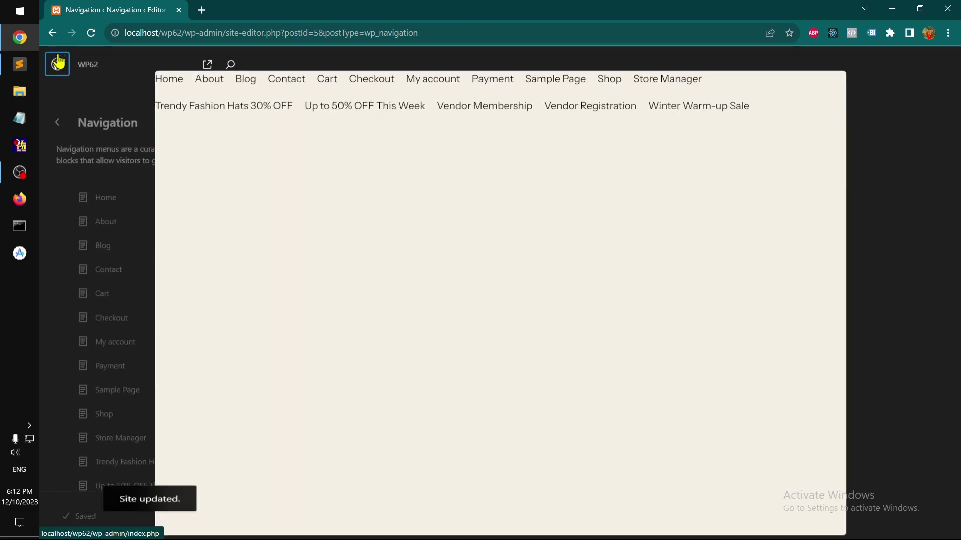
pyautogui.click(58, 123)
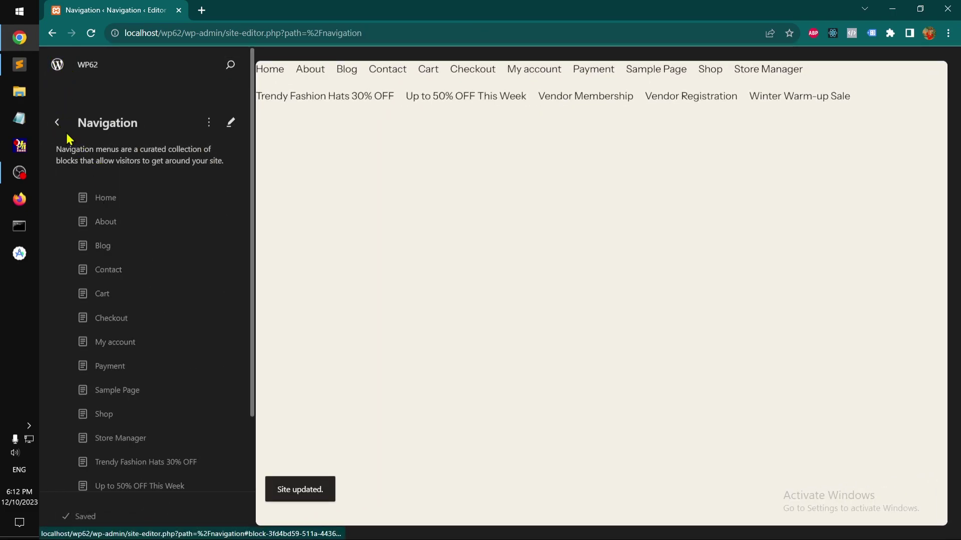
# Step: Return to Design, open Pages, and scroll the list past Privacy Policy, My account and Shop
pyautogui.click(59, 123)
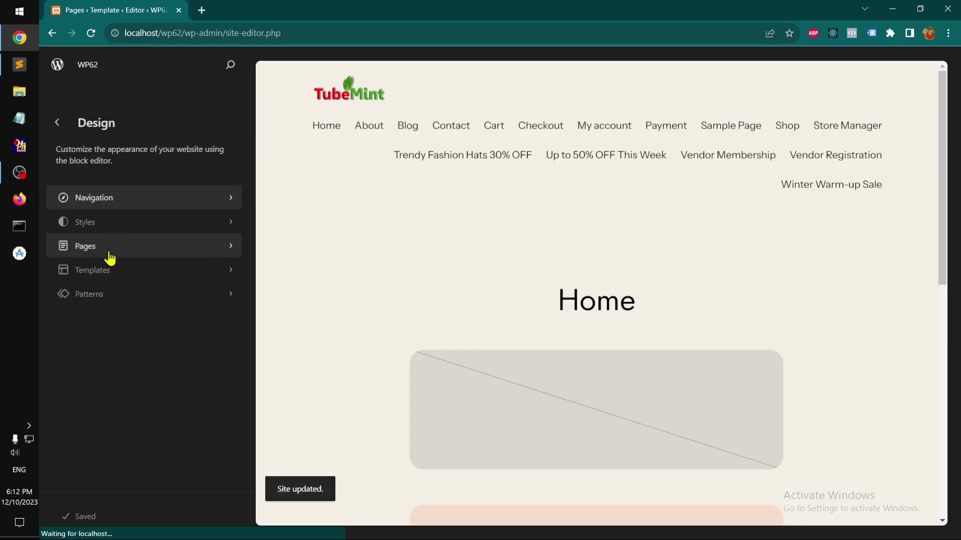
pyautogui.click(109, 249)
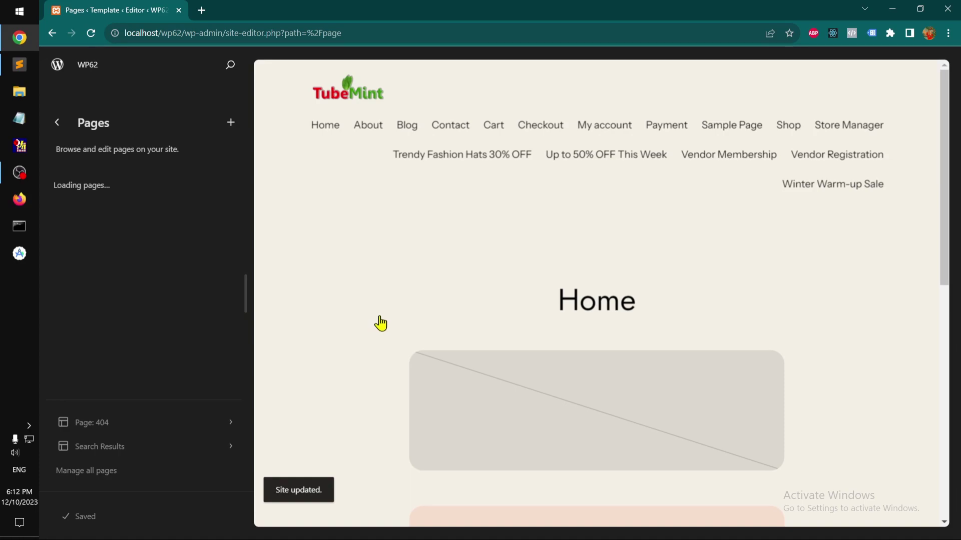
pyautogui.scroll(-5, 168, 293)
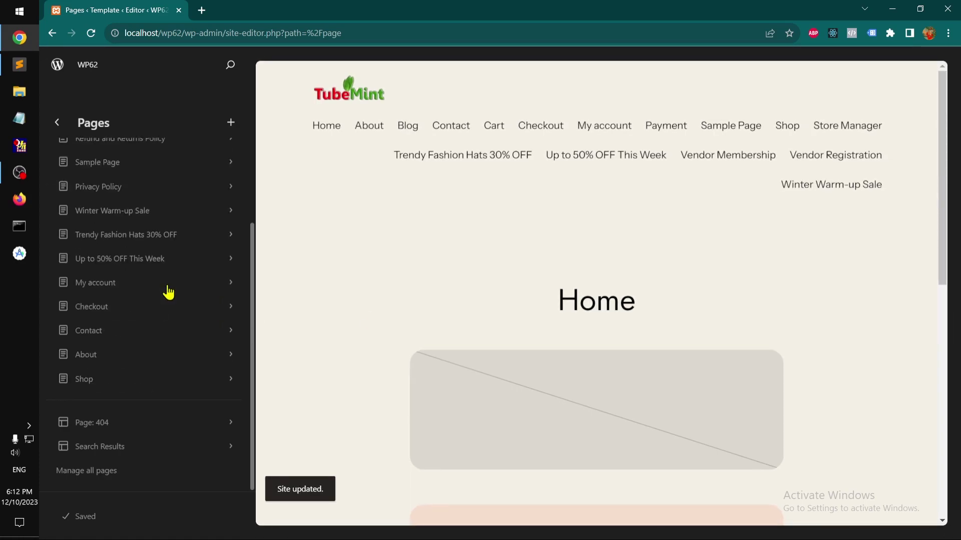
pyautogui.click(92, 472)
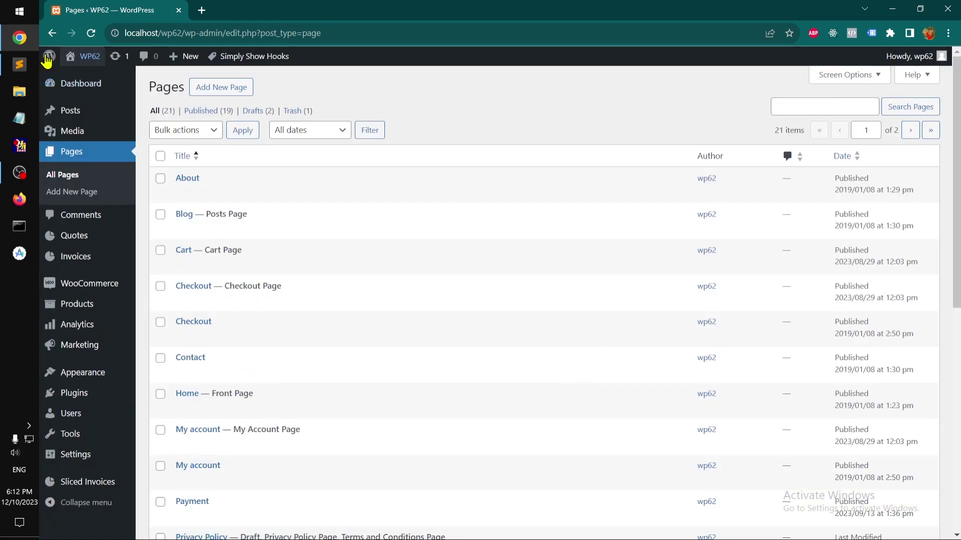
pyautogui.click(52, 33)
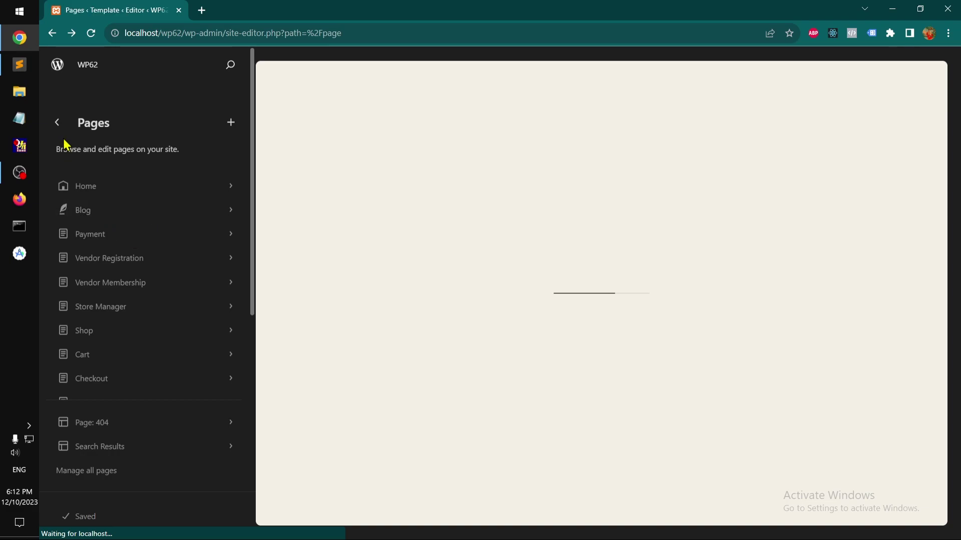
# Step: Return to the Design menu and show the Templates list, from All Archives to Pages
pyautogui.click(57, 124)
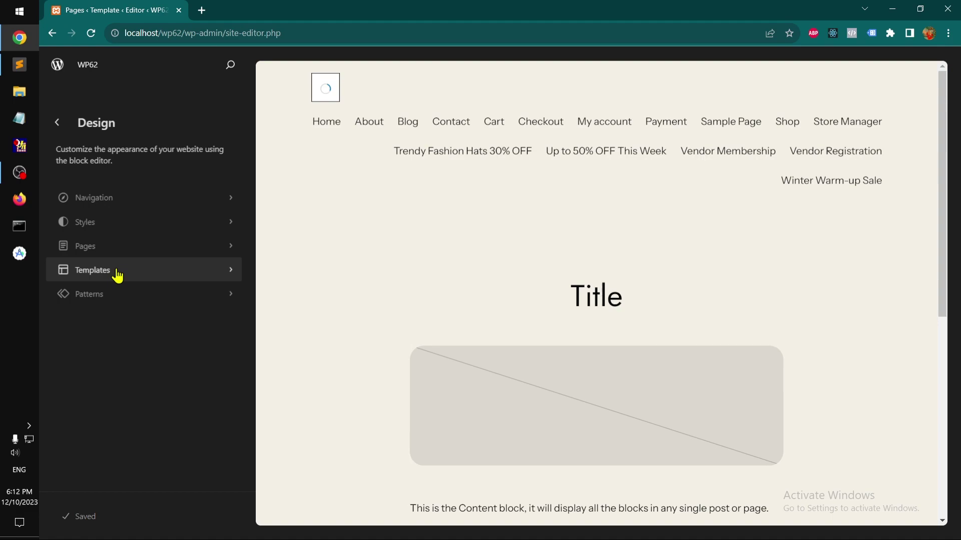
pyautogui.click(117, 275)
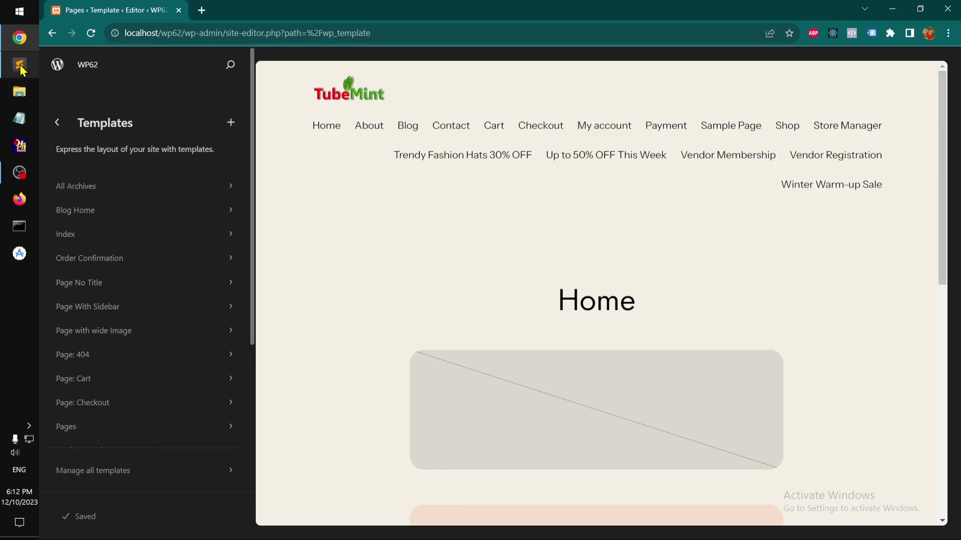
# Step: In Sublime Text, expand templates and open 404, archive, index, page-with-sidebar and single-with-sidebar.html
pyautogui.click(20, 65)
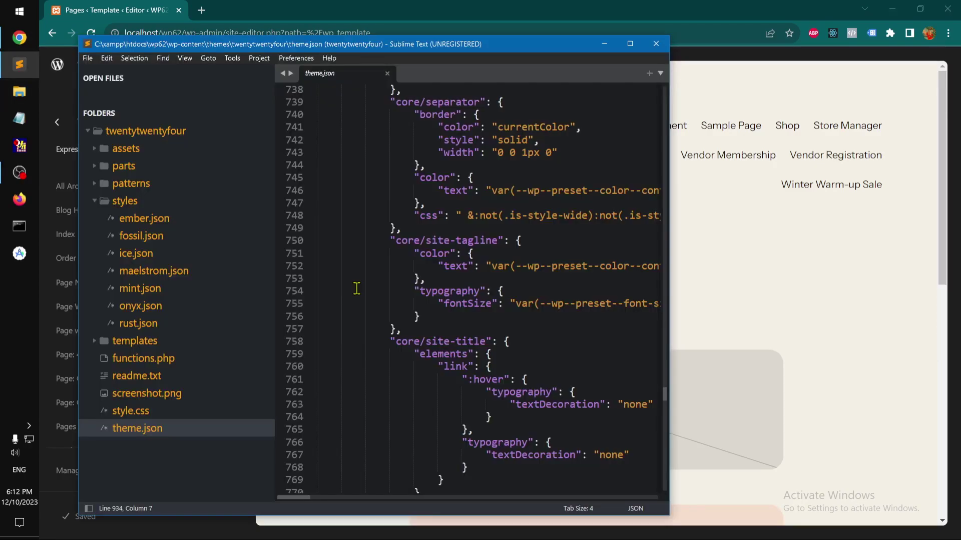
pyautogui.click(93, 201)
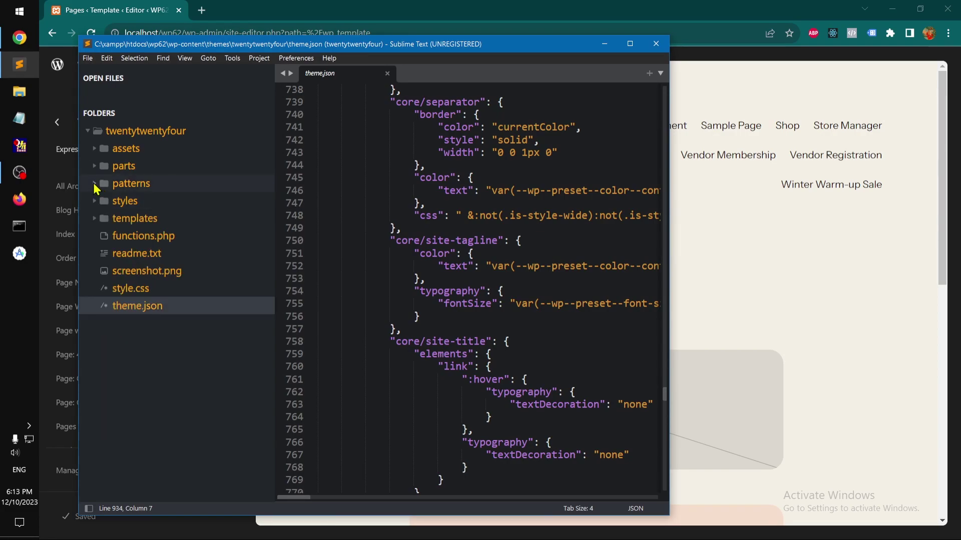
pyautogui.click(95, 219)
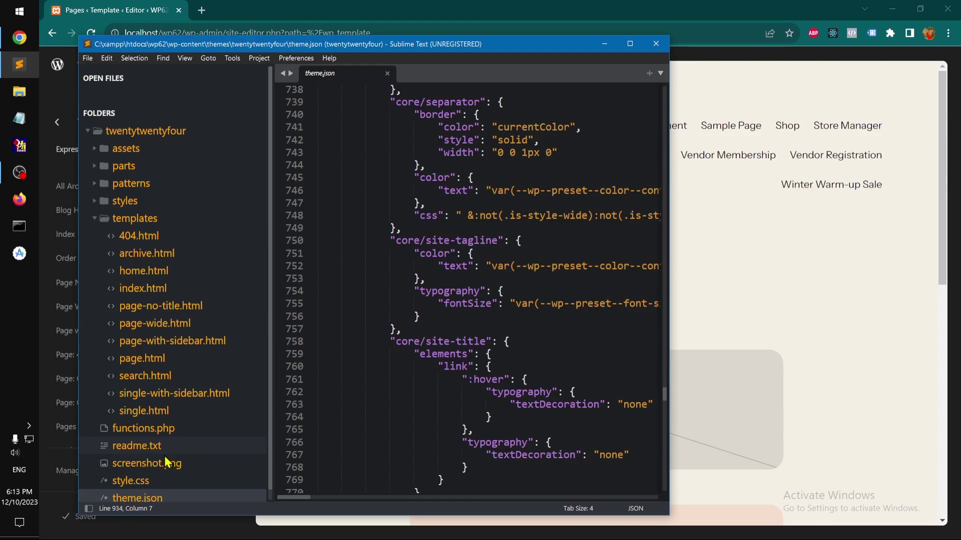
pyautogui.click(138, 239)
pyautogui.click(142, 253)
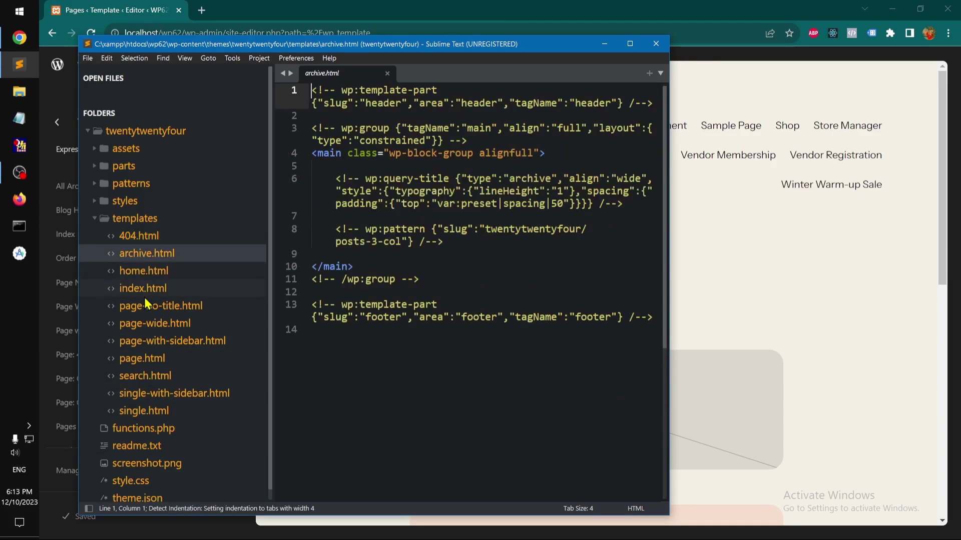
pyautogui.click(145, 294)
pyautogui.click(151, 344)
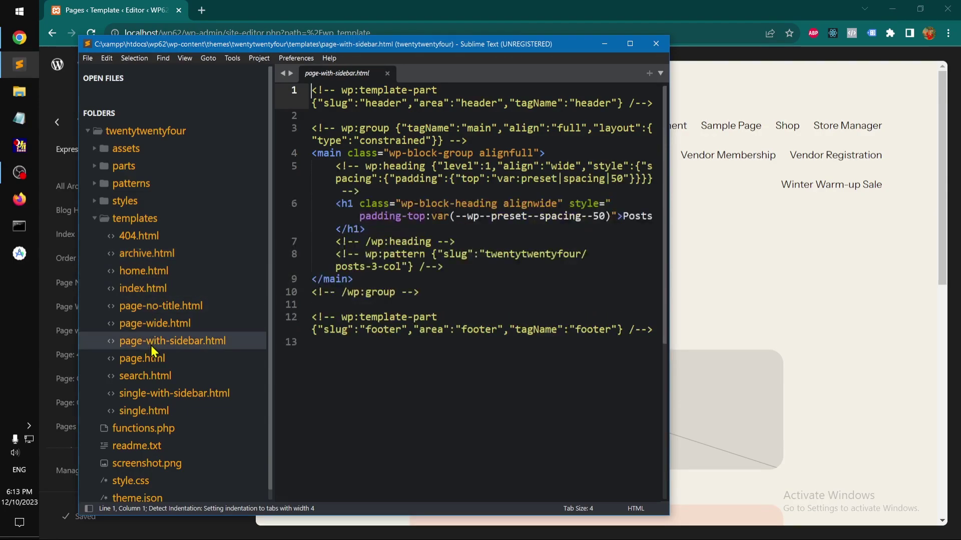
pyautogui.click(156, 396)
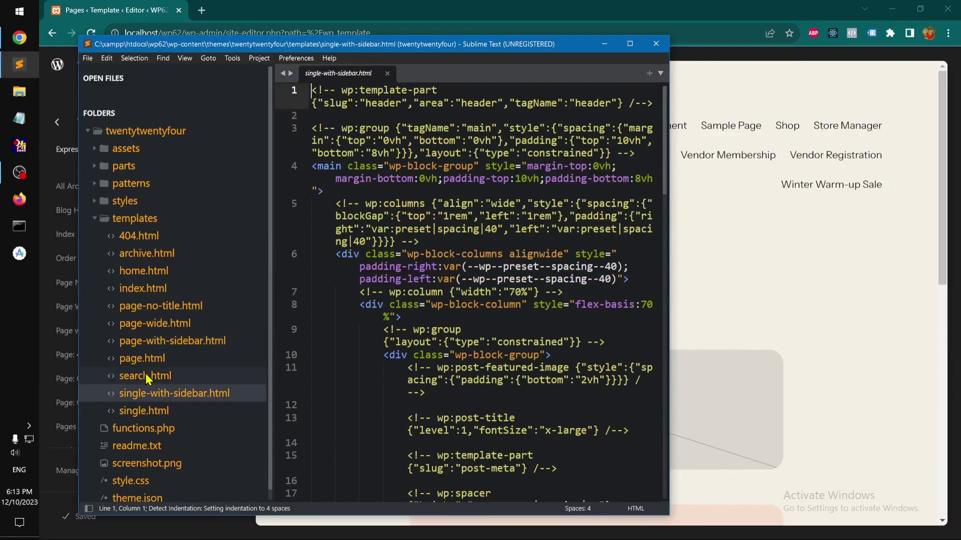
# Step: Open search, page-with-sidebar, page-no-title and archive.html, inspecting line 4's main element
pyautogui.click(145, 373)
pyautogui.click(150, 345)
pyautogui.click(141, 309)
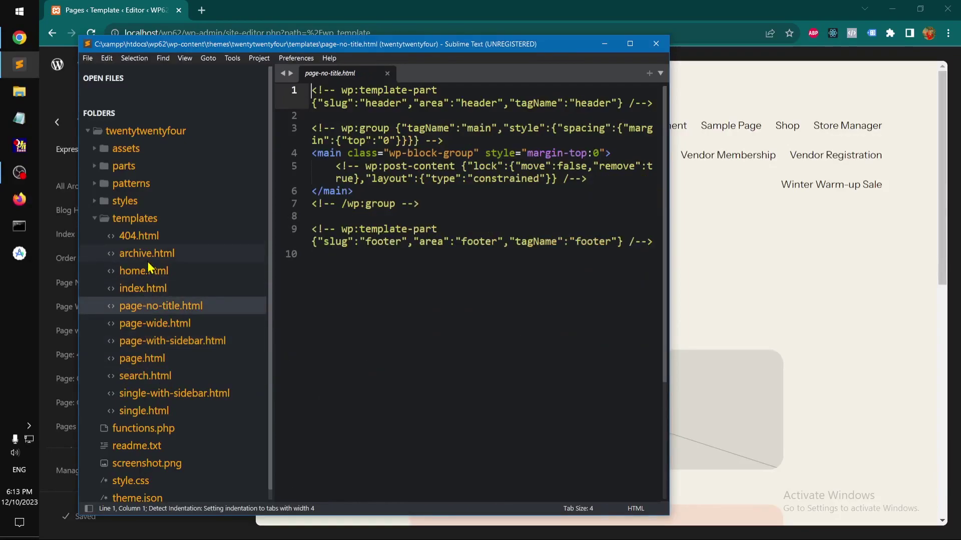
pyautogui.click(150, 255)
pyautogui.moveTo(440, 158); pyautogui.dragTo(520, 156)
pyautogui.click(520, 155)
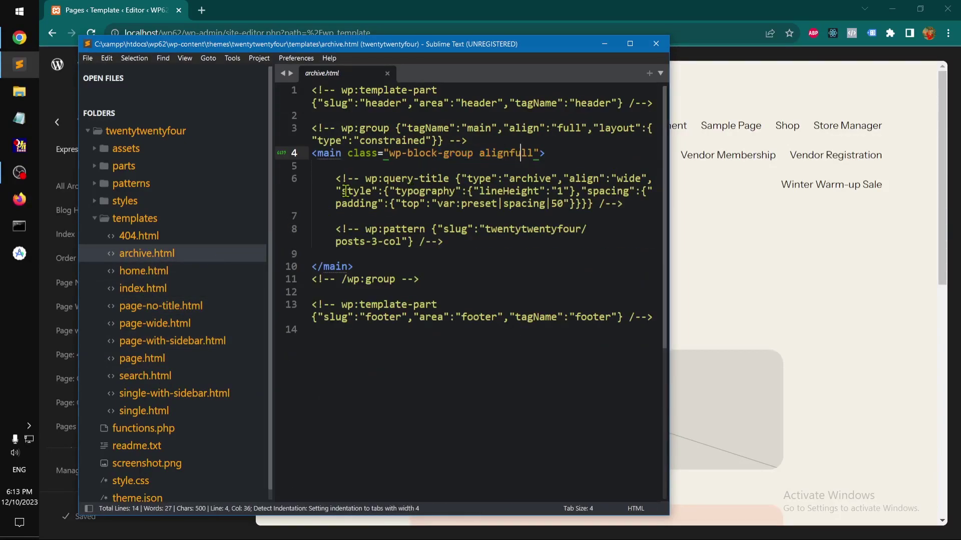
# Step: View home, index and page-with-sidebar.html, then collapse templates and expand the patterns folder
pyautogui.click(128, 275)
pyautogui.click(142, 293)
pyautogui.click(150, 342)
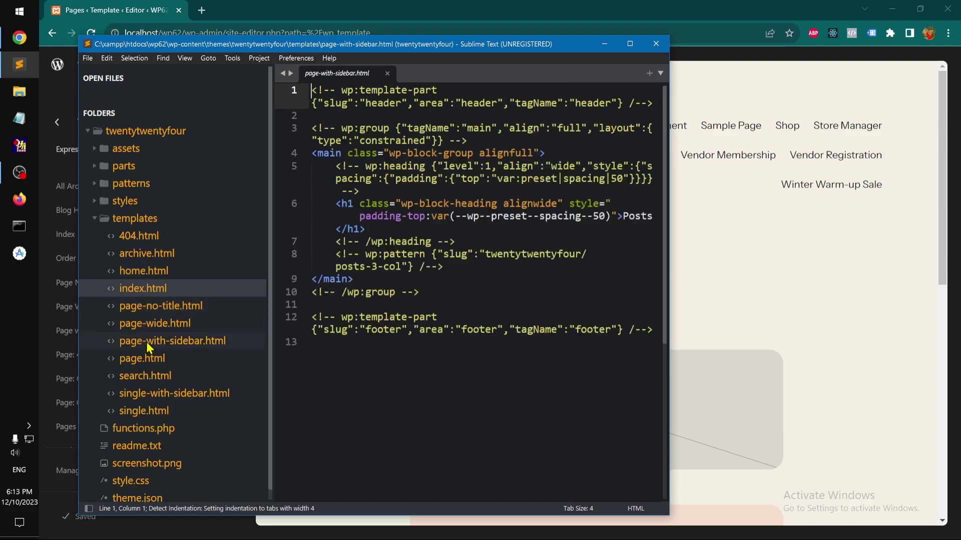
pyautogui.click(94, 220)
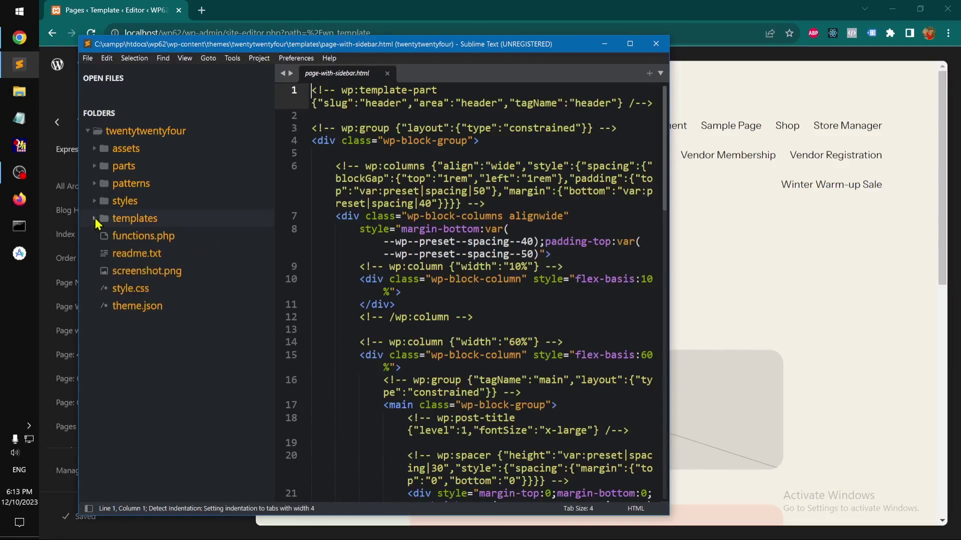
pyautogui.click(95, 185)
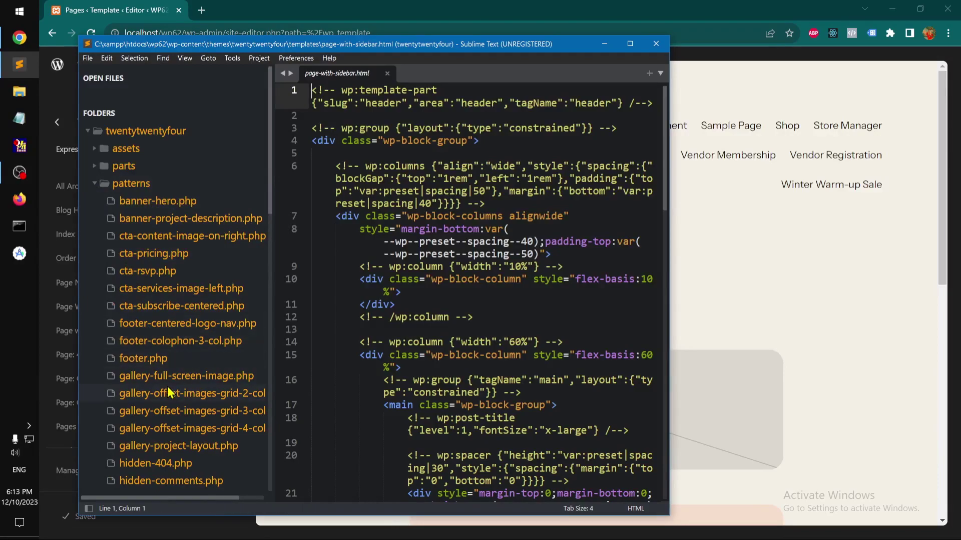
# Step: Open the footer.php pattern in Sublime Text and read its header comment and code
pyautogui.click(144, 358)
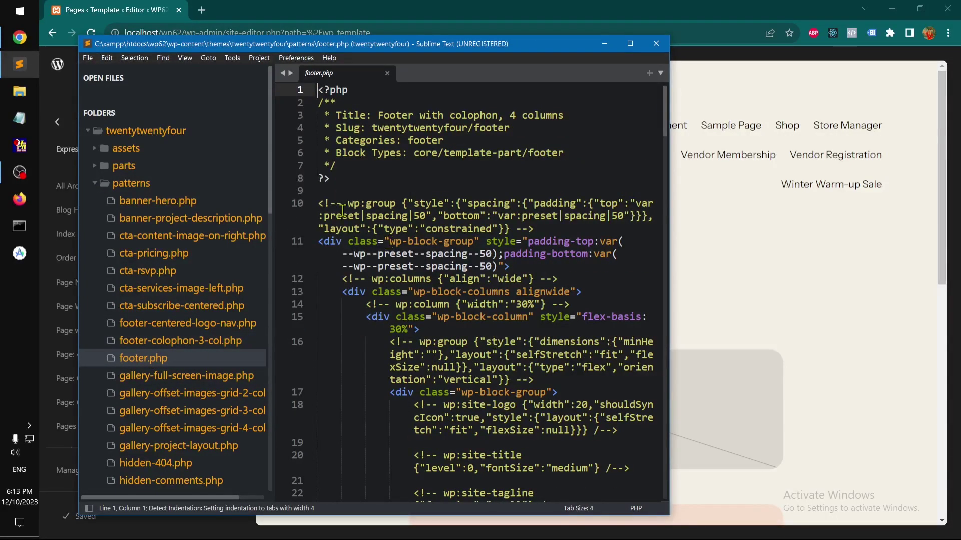
pyautogui.moveTo(344, 188); pyautogui.dragTo(324, 90)
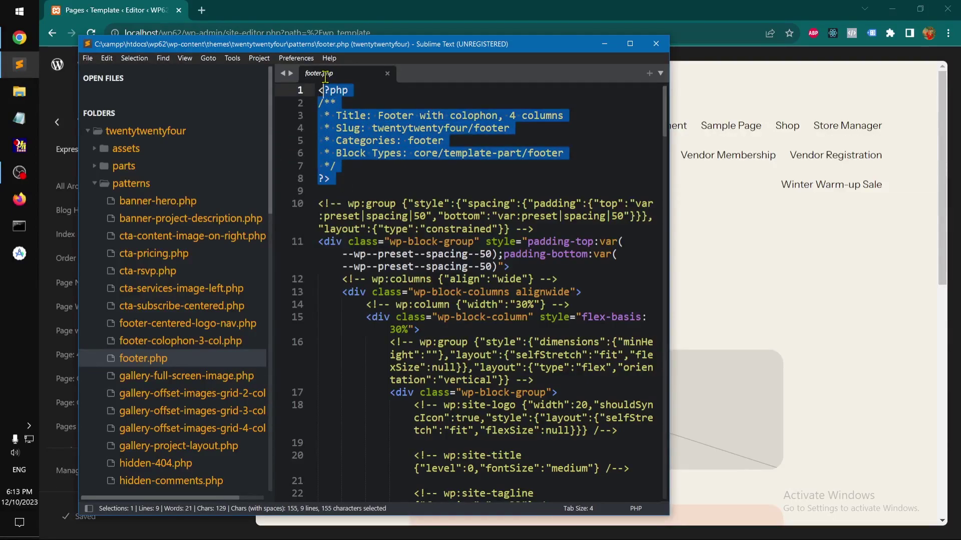
pyautogui.click(389, 129)
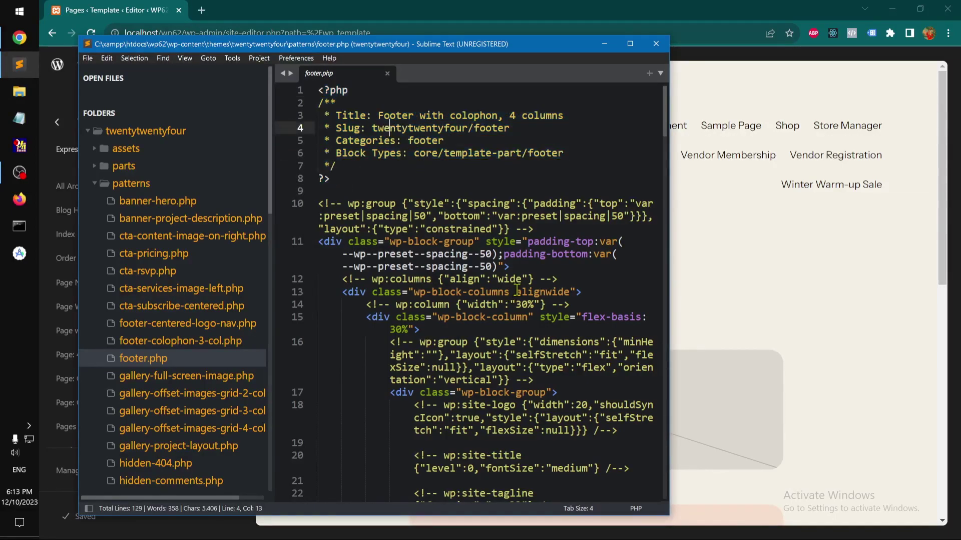
pyautogui.scroll(-15, 516, 290)
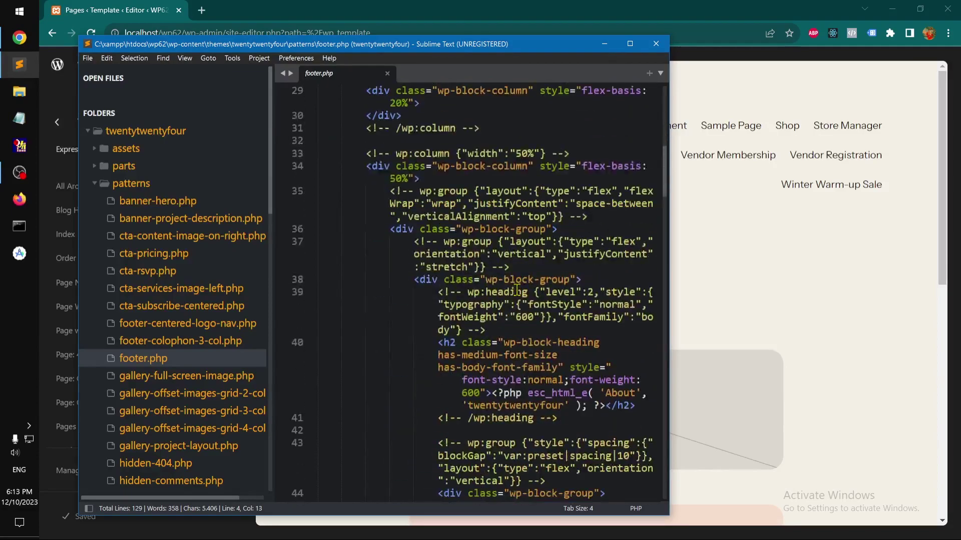
pyautogui.scroll(-20, 517, 285)
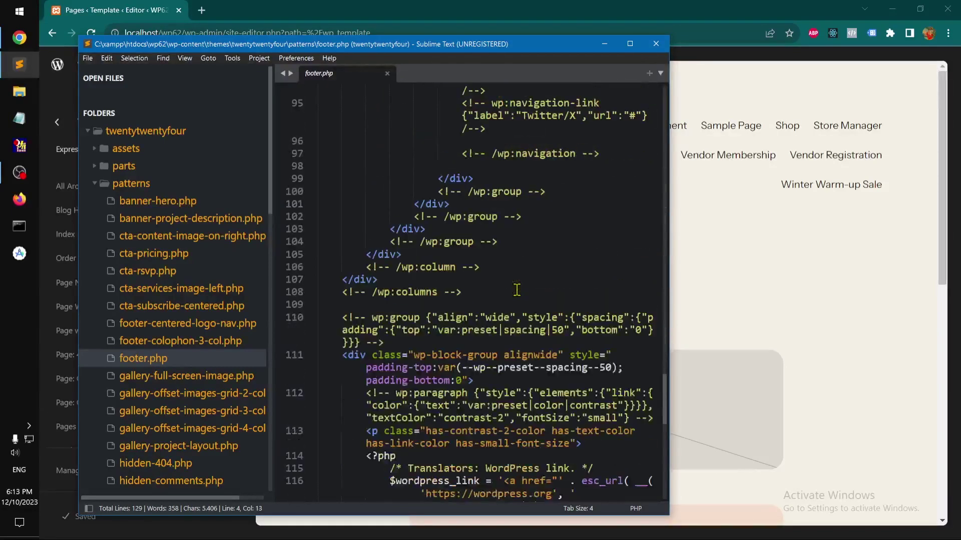
pyautogui.scroll(20, 517, 290)
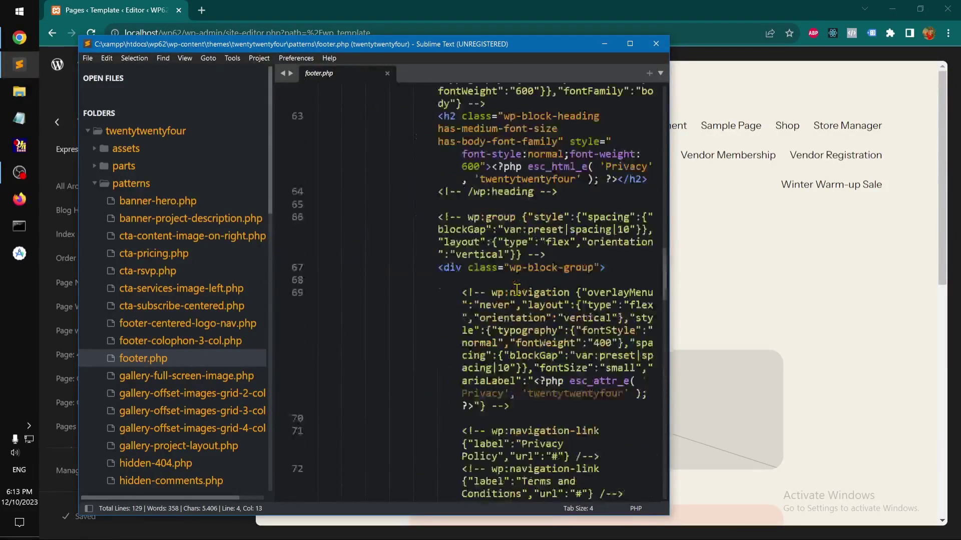
pyautogui.scroll(3, 517, 290)
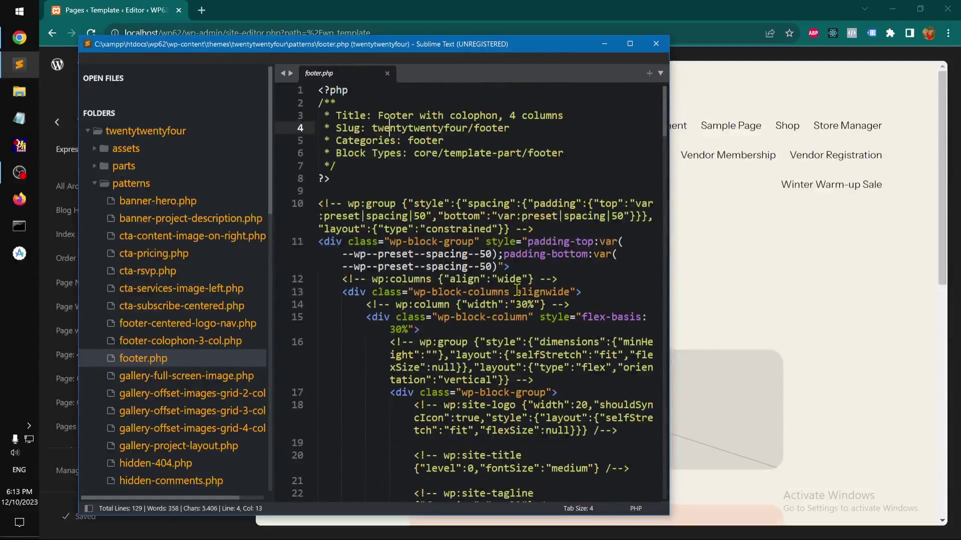
# Step: Inspect the outer group's opening markup, then minimize Sublime Text to reveal the site editor
pyautogui.moveTo(332, 243); pyautogui.dragTo(546, 438)
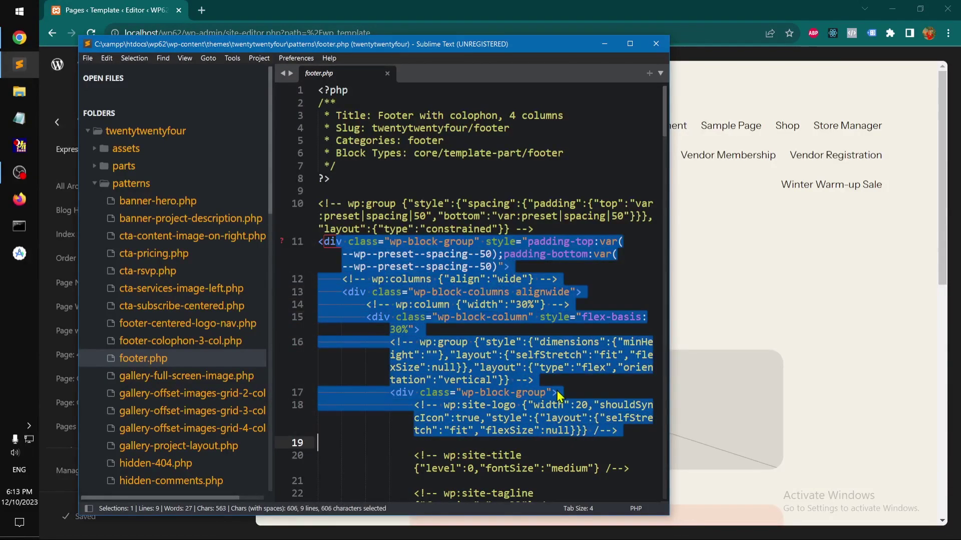
pyautogui.click(556, 379)
pyautogui.click(603, 44)
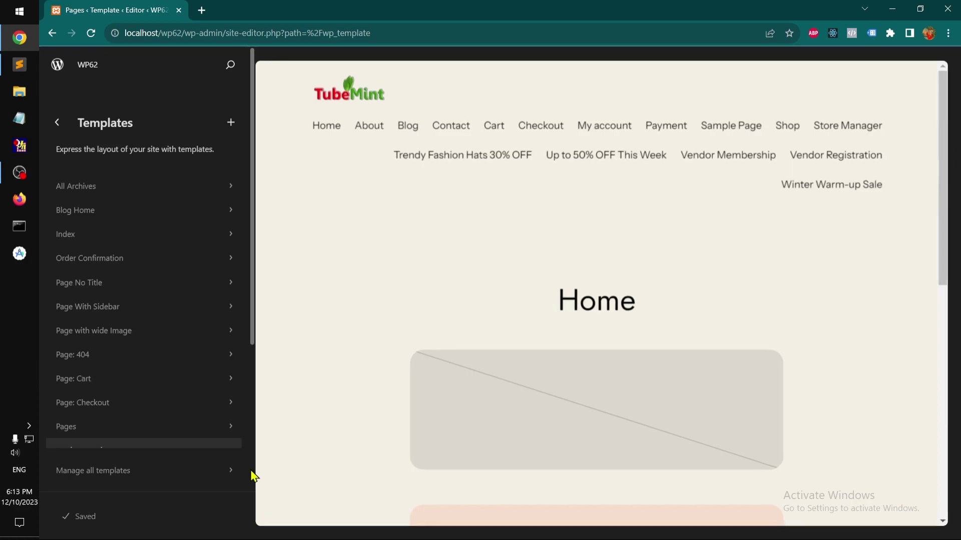
# Step: Scroll through the full Manage all templates table, then back out to the Design menu
pyautogui.click(115, 475)
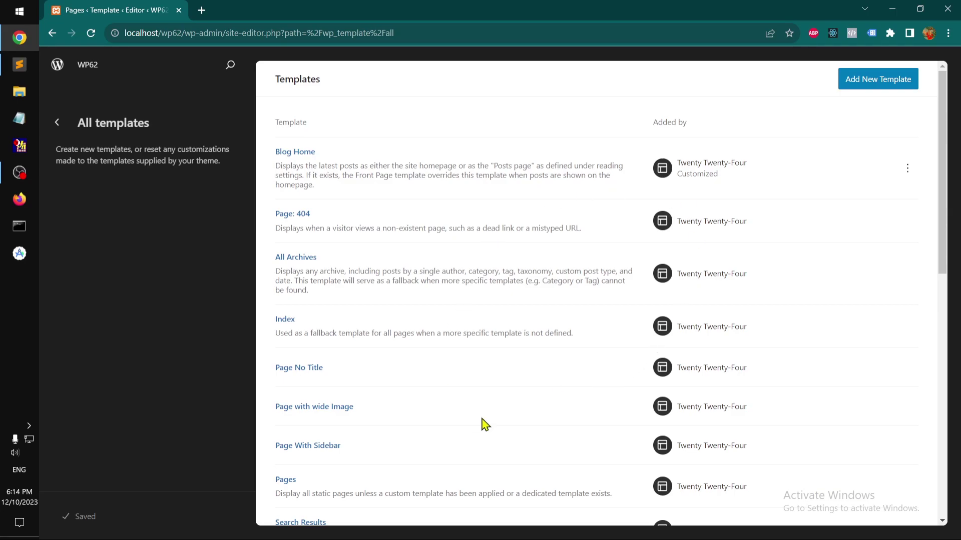
pyautogui.scroll(-10, 485, 424)
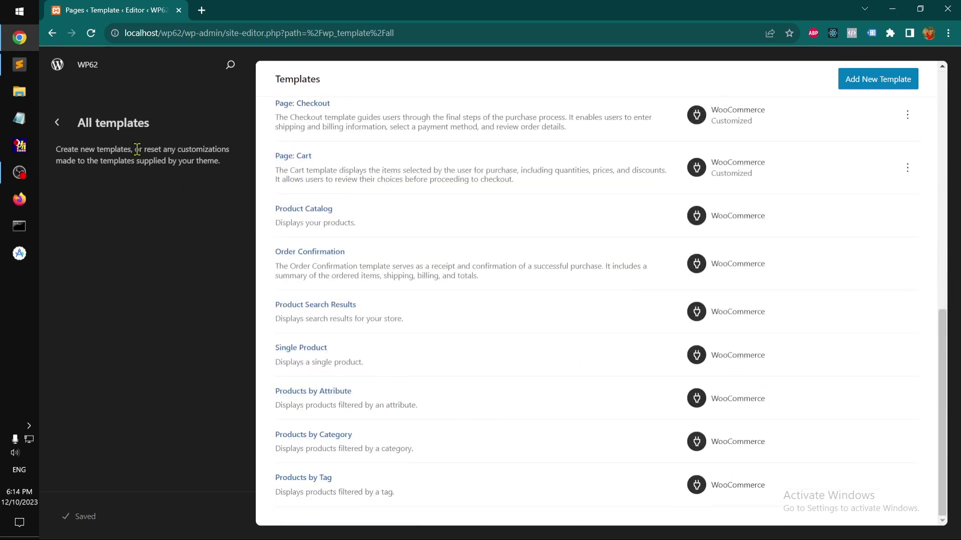
pyautogui.click(58, 124)
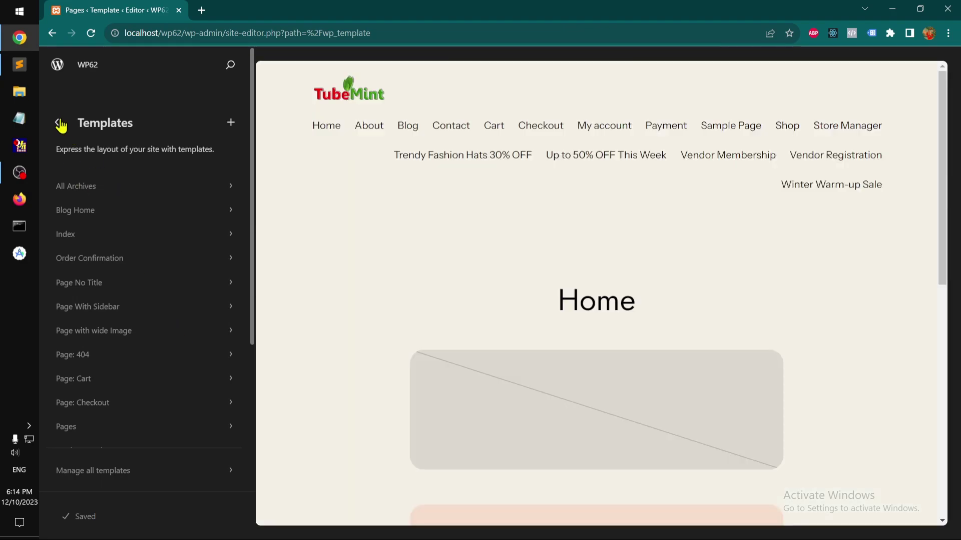
pyautogui.click(58, 124)
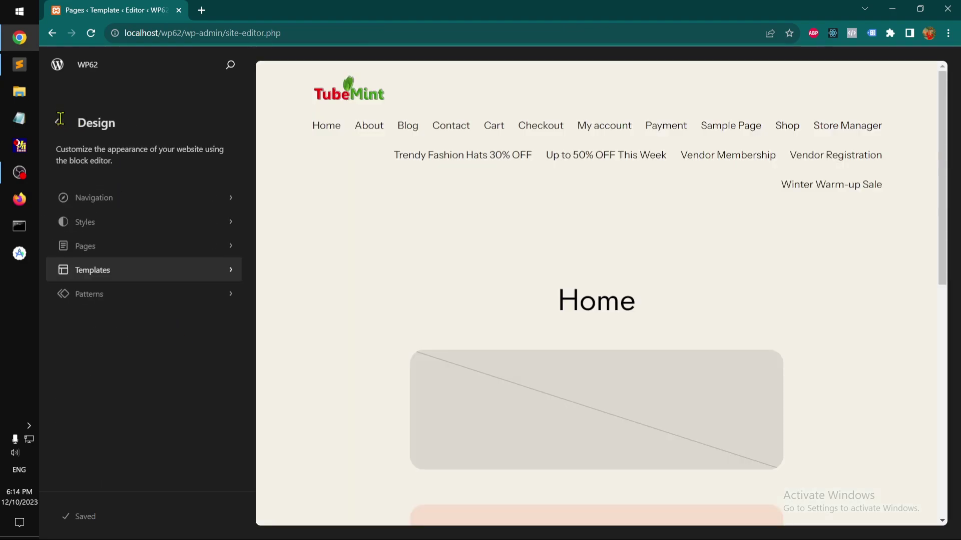
# Step: Browse the Patterns grid and categories, including Footer with colophon, 4 columns, then go back
pyautogui.click(107, 298)
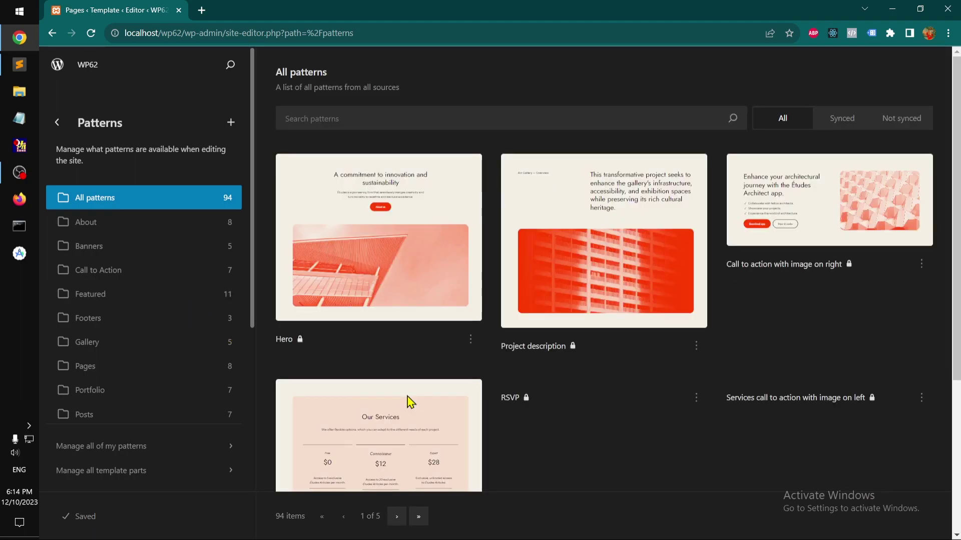
pyautogui.scroll(-3, 410, 403)
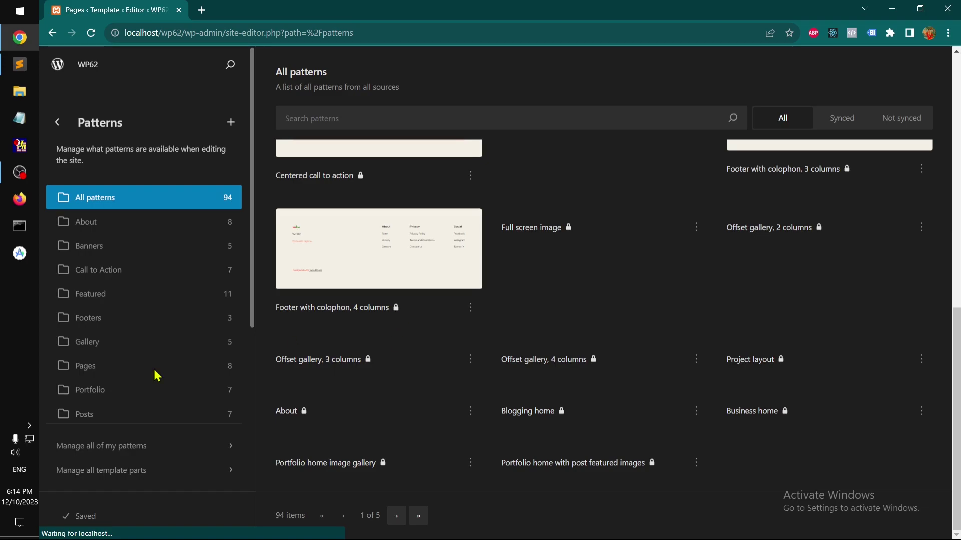
pyautogui.scroll(5, 561, 439)
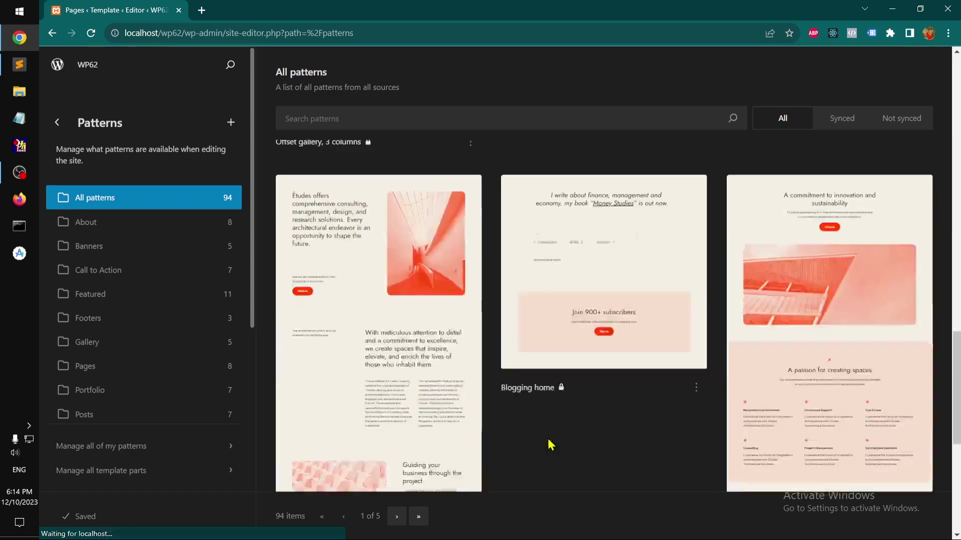
pyautogui.scroll(-5, 551, 445)
pyautogui.scroll(10, 543, 449)
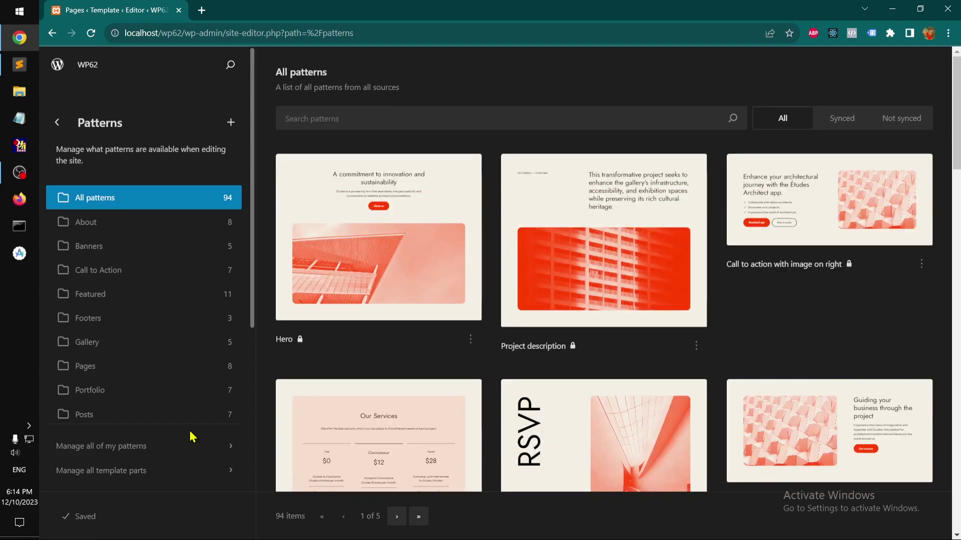
pyautogui.scroll(-5, 192, 437)
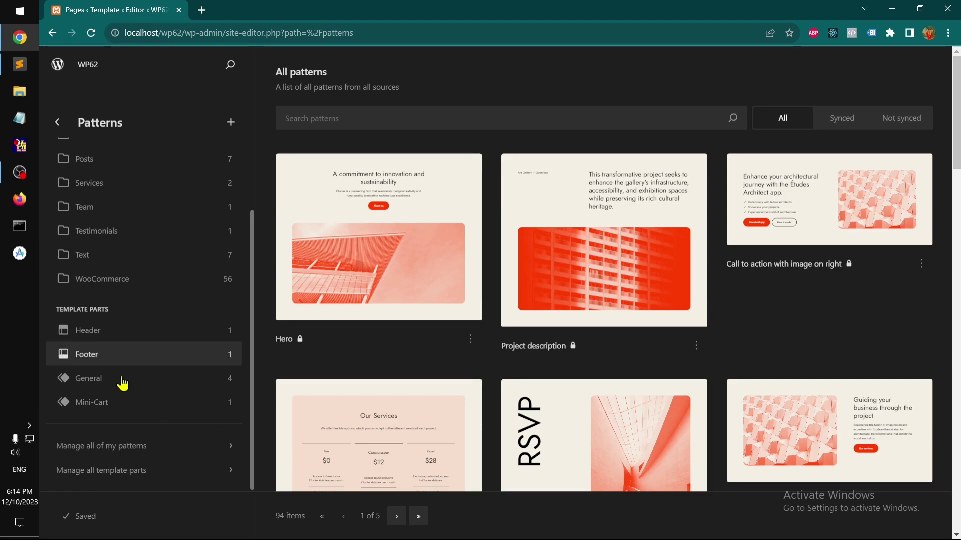
pyautogui.scroll(5, 168, 395)
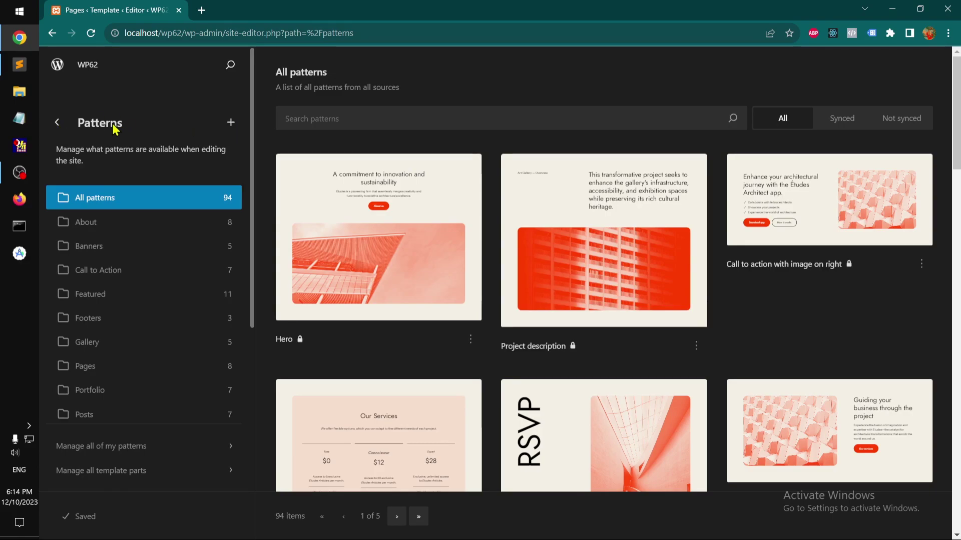
pyautogui.click(58, 123)
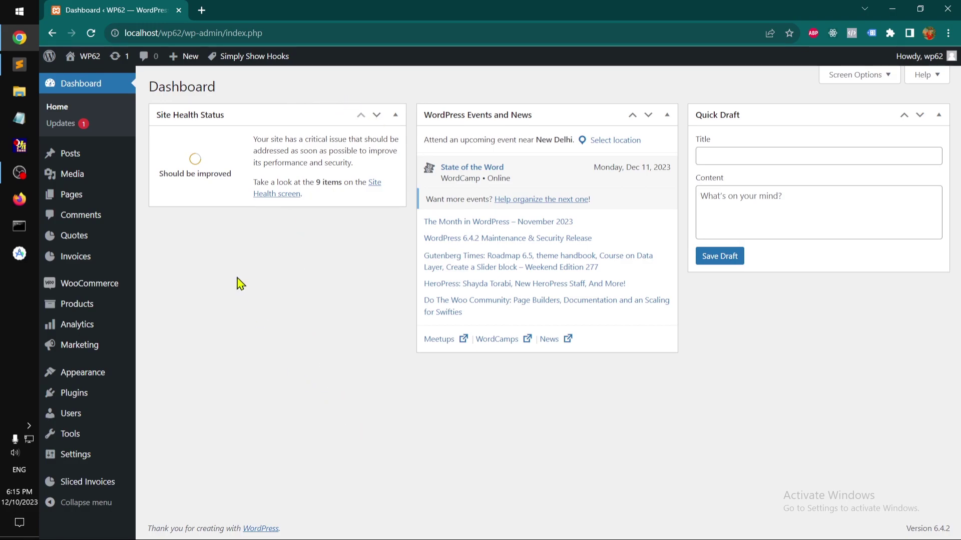
# Step: Open the live site from WP62 in a new tab and look over its Home page
pyautogui.rightClick(87, 53)
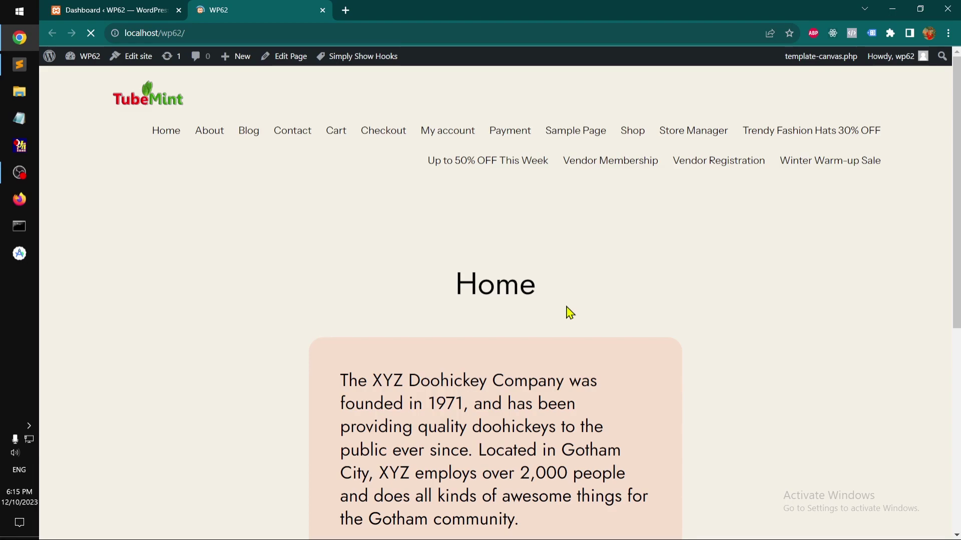
pyautogui.scroll(-7, 569, 313)
pyautogui.scroll(7, 570, 312)
pyautogui.click(168, 134)
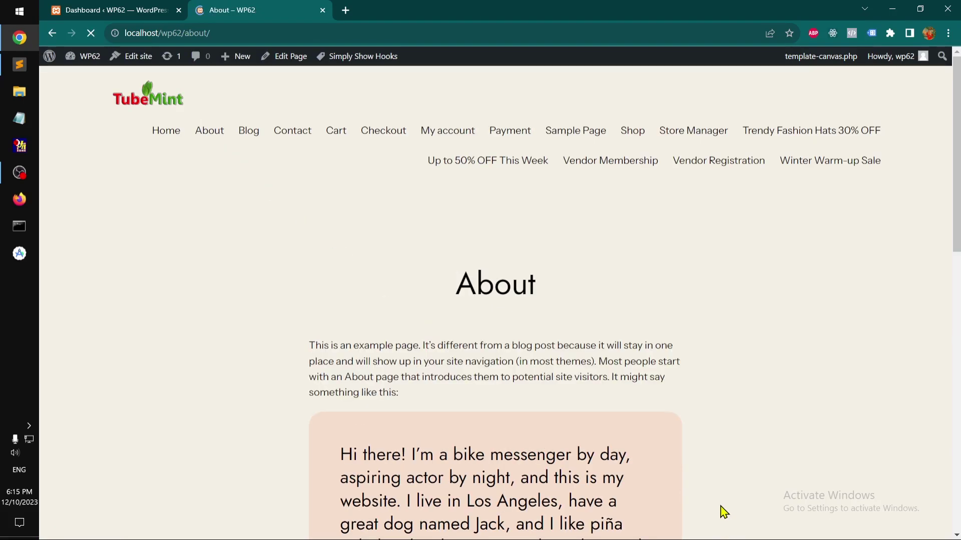
pyautogui.scroll(-10, 733, 484)
pyautogui.scroll(10, 733, 485)
# Step: Scroll through the Blog page's post list from Hello world! down to the page-2 pagination
pyautogui.click(249, 132)
pyautogui.scroll(-10, 846, 505)
pyautogui.scroll(-20, 845, 505)
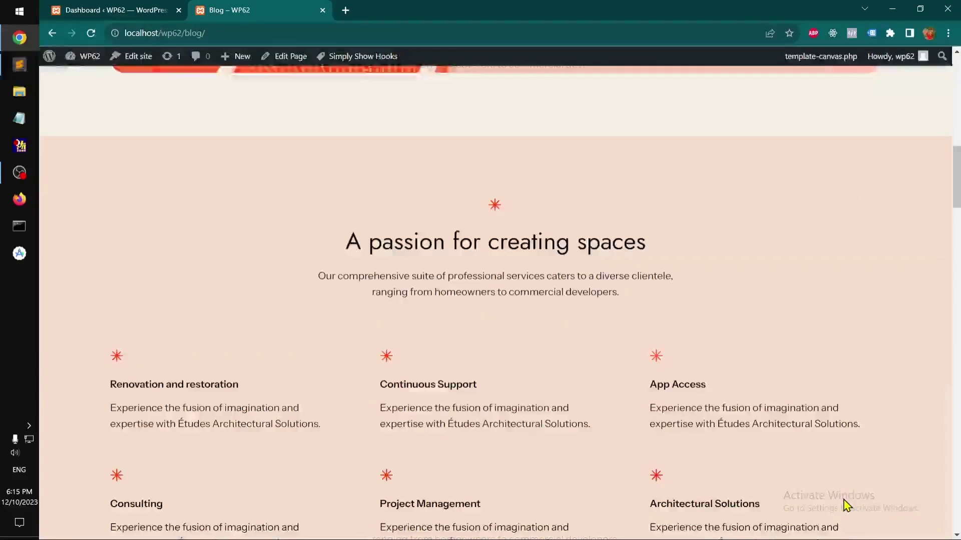
pyautogui.scroll(-12, 845, 506)
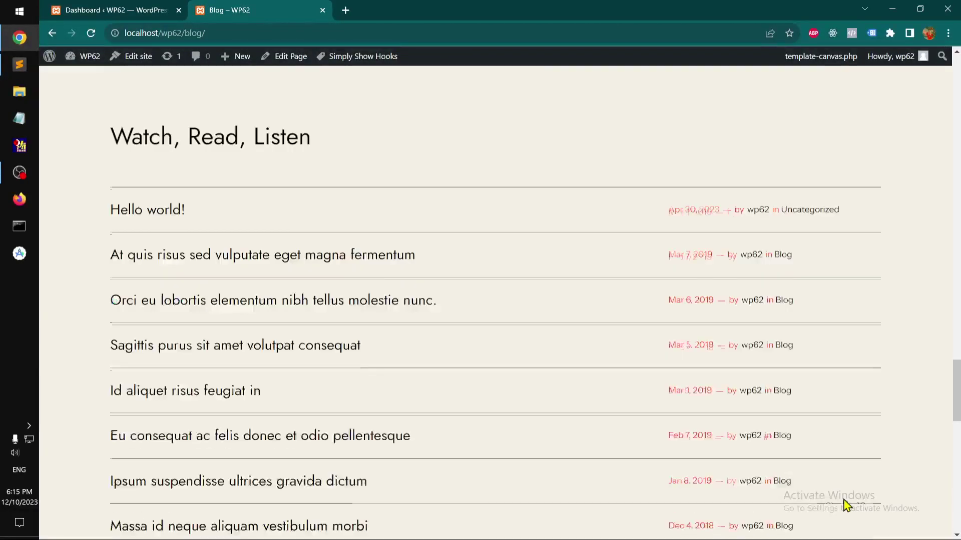
pyautogui.scroll(12, 845, 505)
pyautogui.scroll(20, 845, 504)
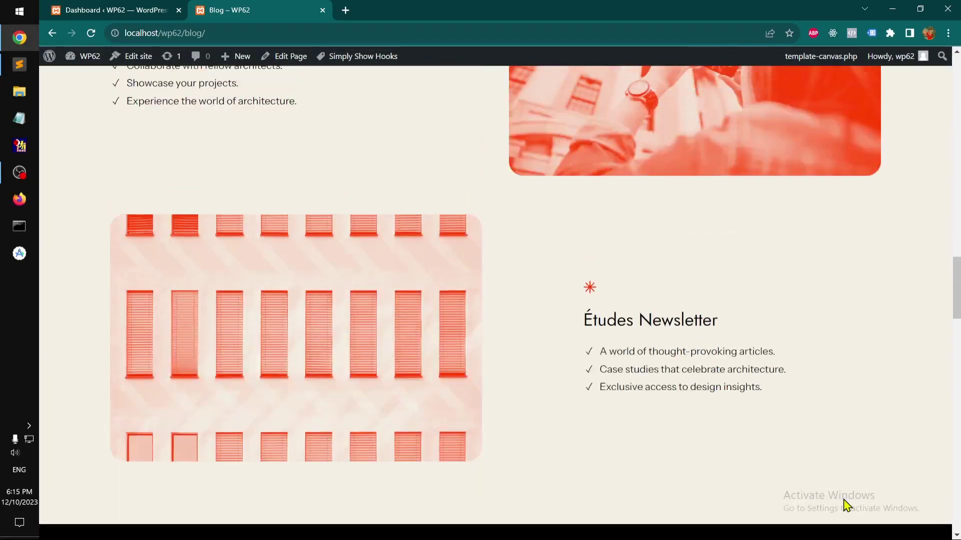
pyautogui.scroll(8, 845, 506)
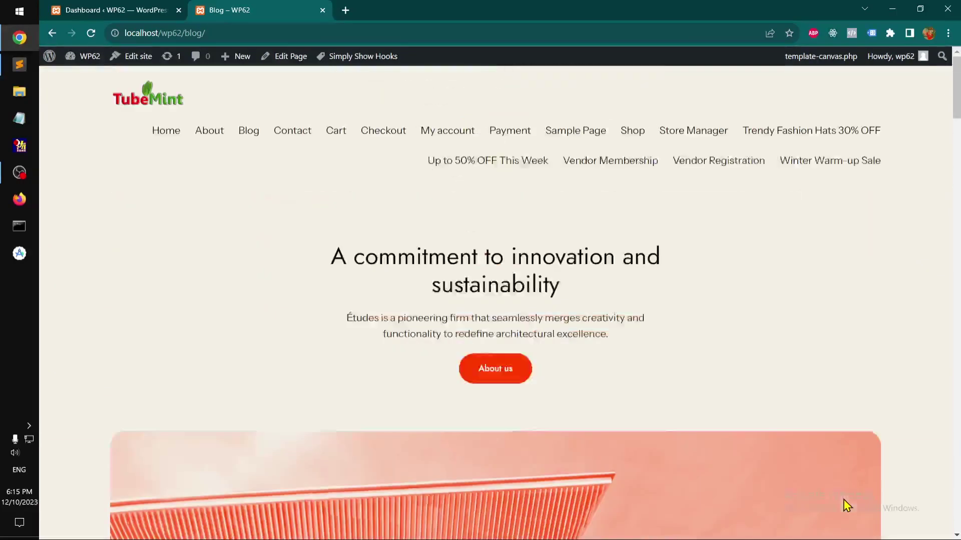
pyautogui.scroll(-15, 845, 505)
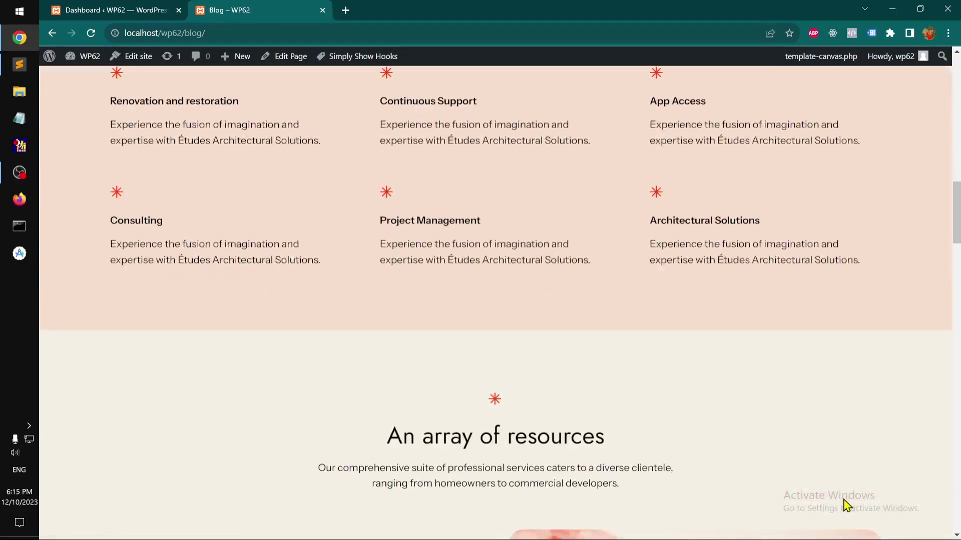
pyautogui.scroll(-10, 843, 505)
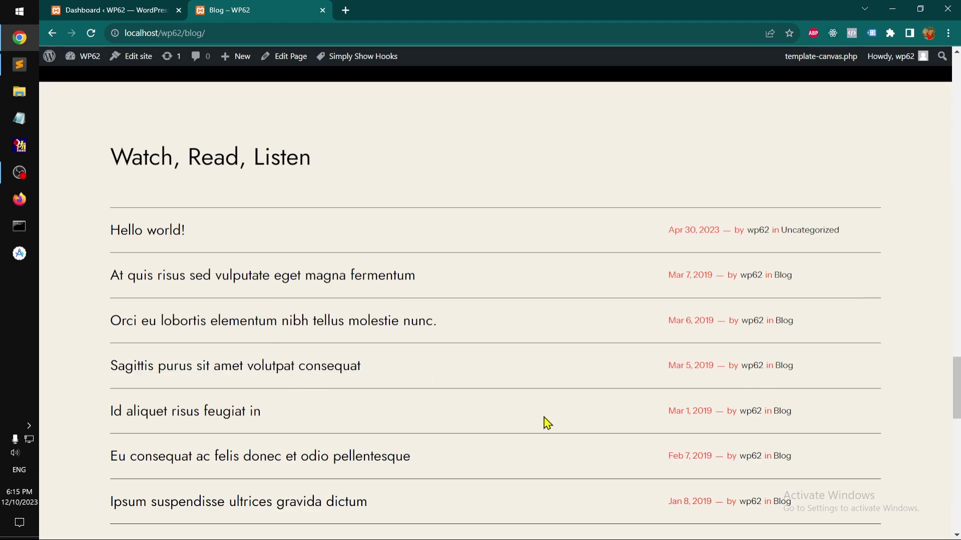
pyautogui.scroll(-8, 544, 419)
pyautogui.scroll(8, 545, 419)
pyautogui.scroll(-8, 607, 255)
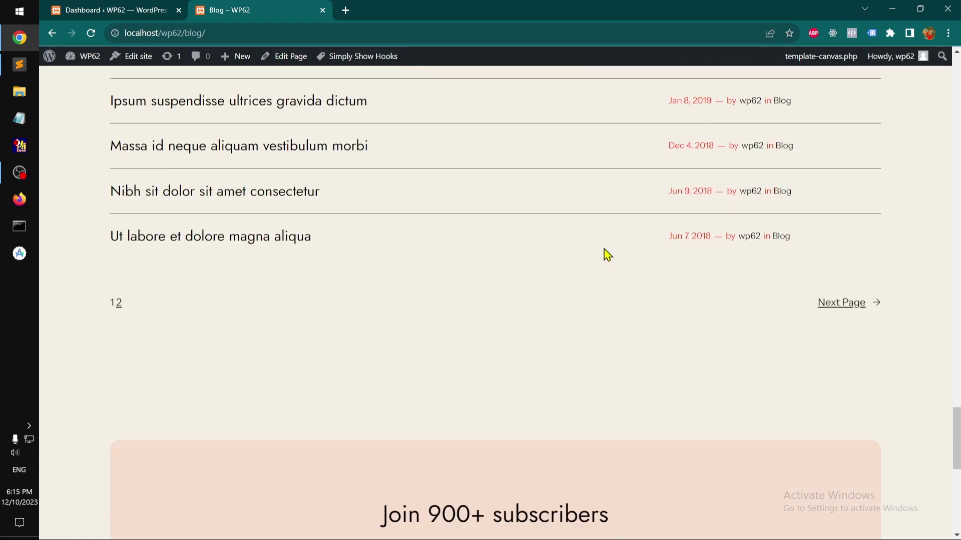
# Step: Open and read the 'Ut labore et dolore magna aliqua' post
pyautogui.click(228, 242)
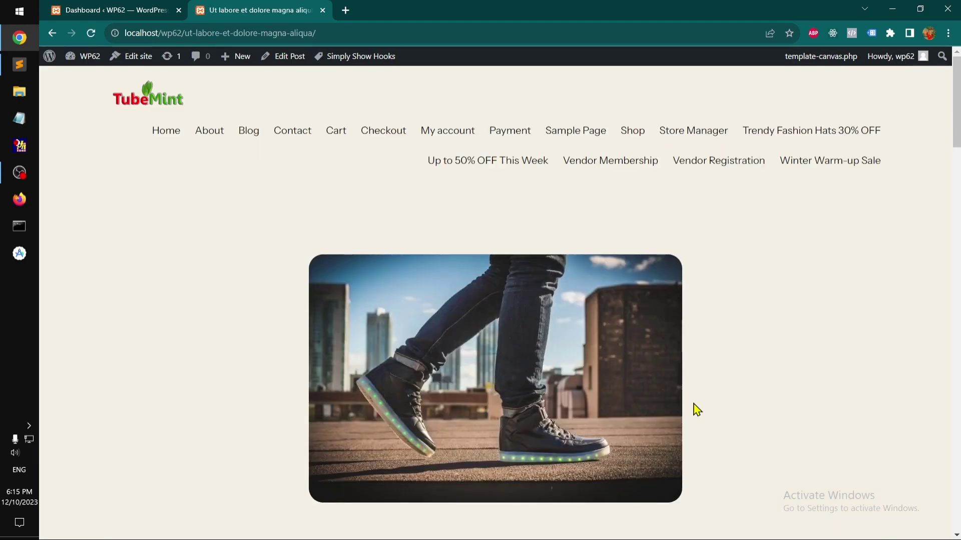
pyautogui.scroll(-20, 697, 409)
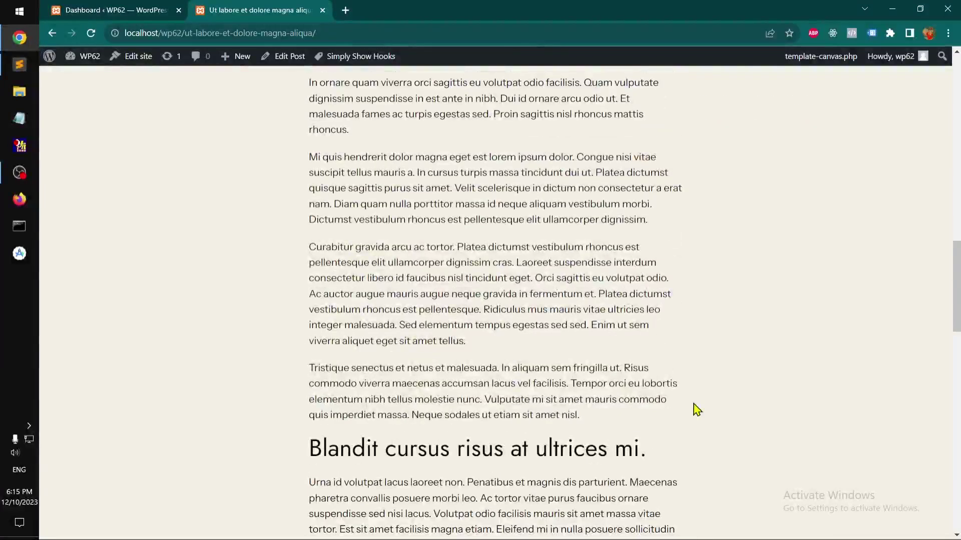
pyautogui.scroll(-20, 697, 409)
pyautogui.scroll(4, 694, 410)
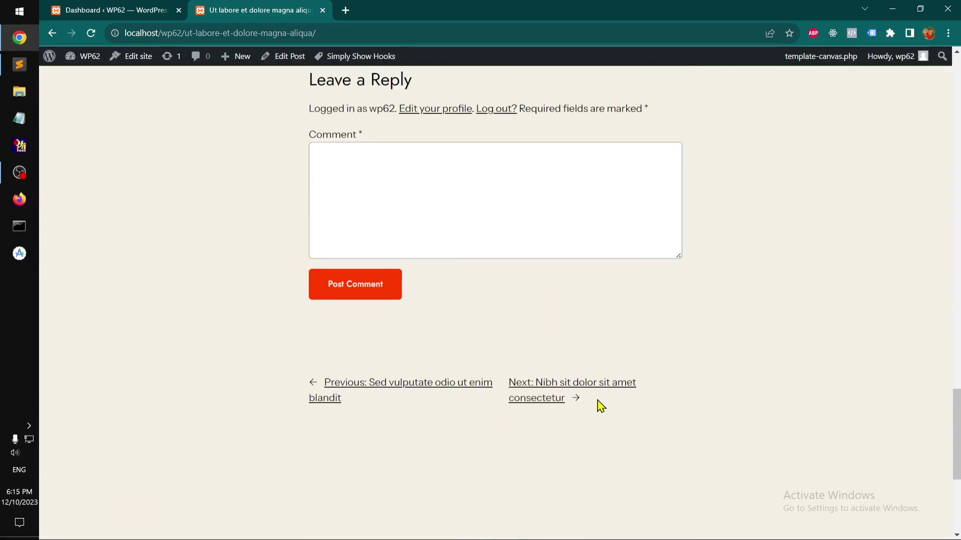
# Step: Move on to the next post, 'Nibh sit dolor sit amet consectetur', and glance over it
pyautogui.click(569, 395)
pyautogui.scroll(-10, 673, 409)
pyautogui.scroll(10, 673, 409)
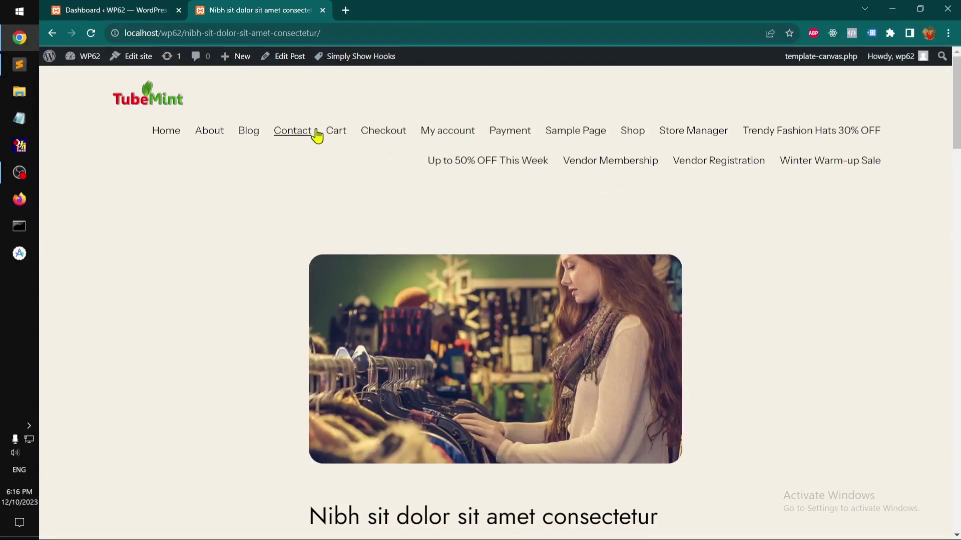
# Step: Browse the Shop page's product grid
pyautogui.click(633, 137)
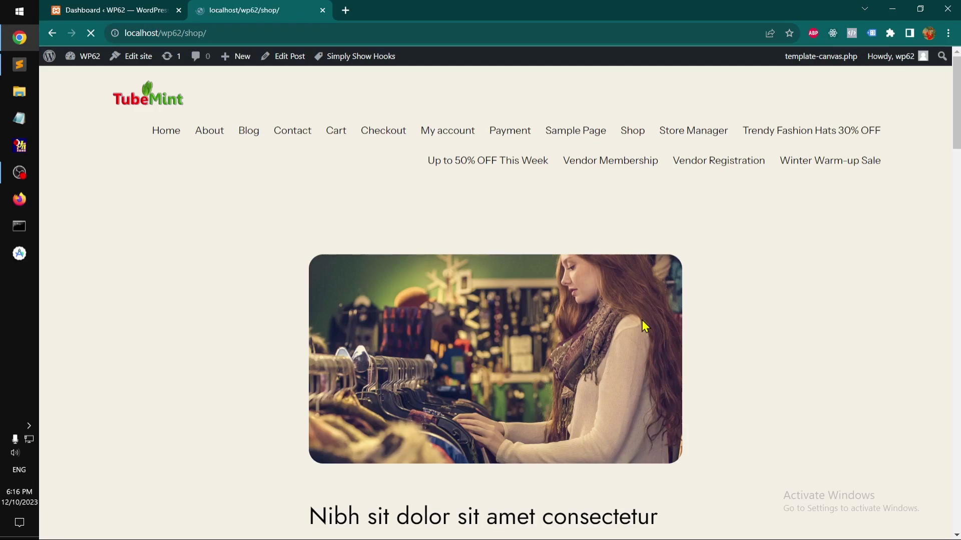
pyautogui.scroll(-20, 644, 326)
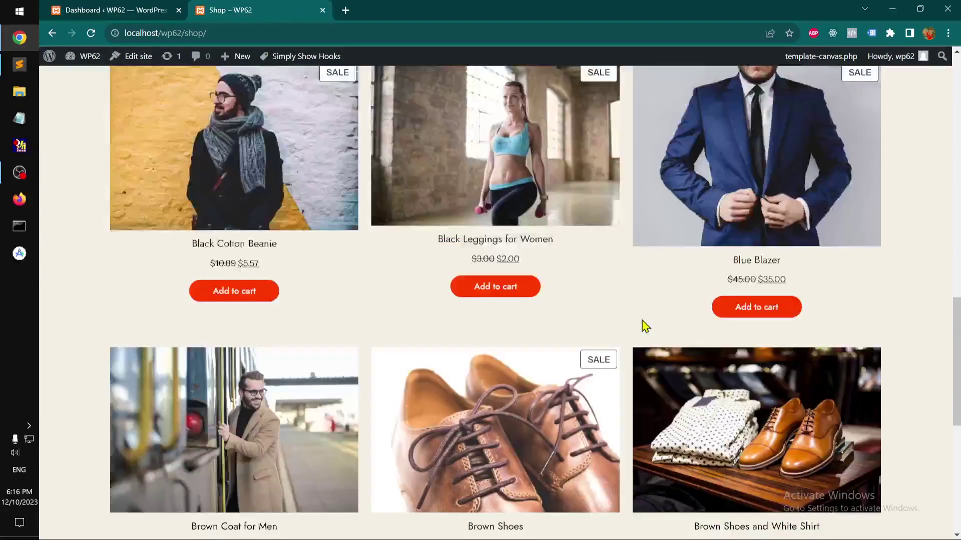
pyautogui.scroll(10, 645, 326)
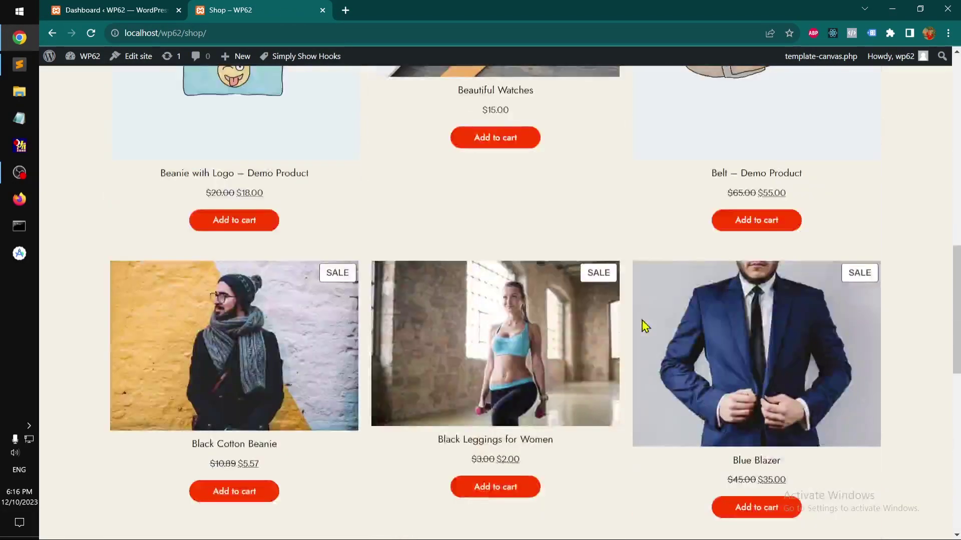
pyautogui.scroll(10, 581, 404)
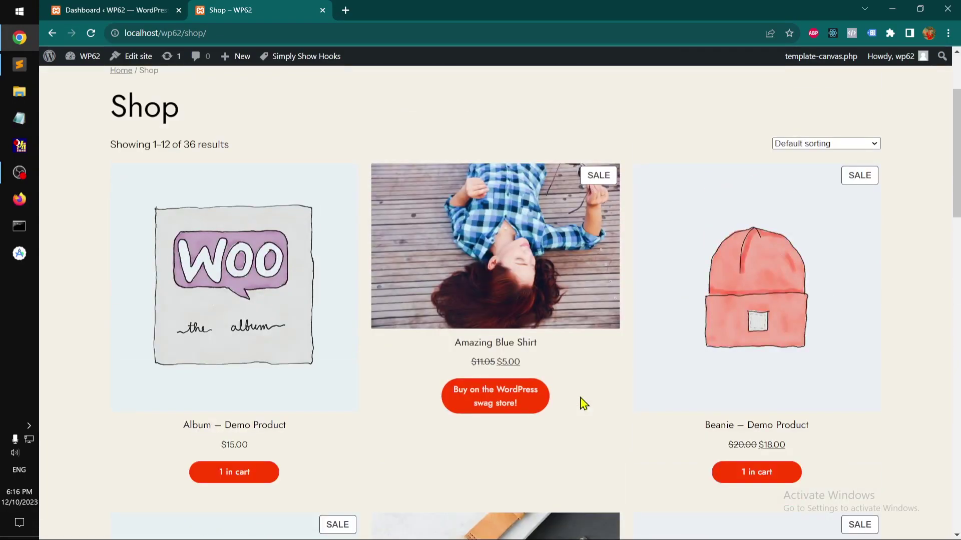
pyautogui.scroll(-8, 584, 404)
pyautogui.scroll(-4, 582, 403)
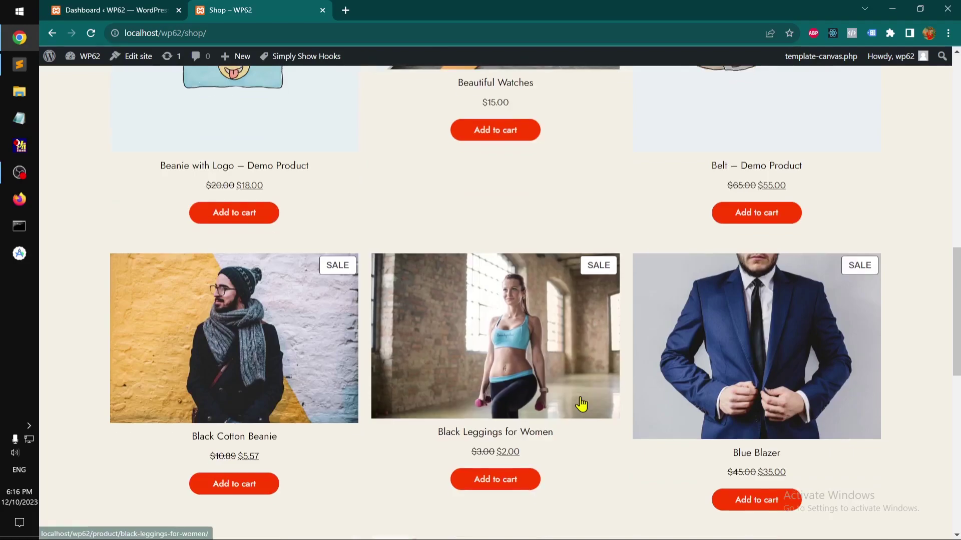
pyautogui.scroll(-5, 581, 403)
pyautogui.scroll(-4, 580, 404)
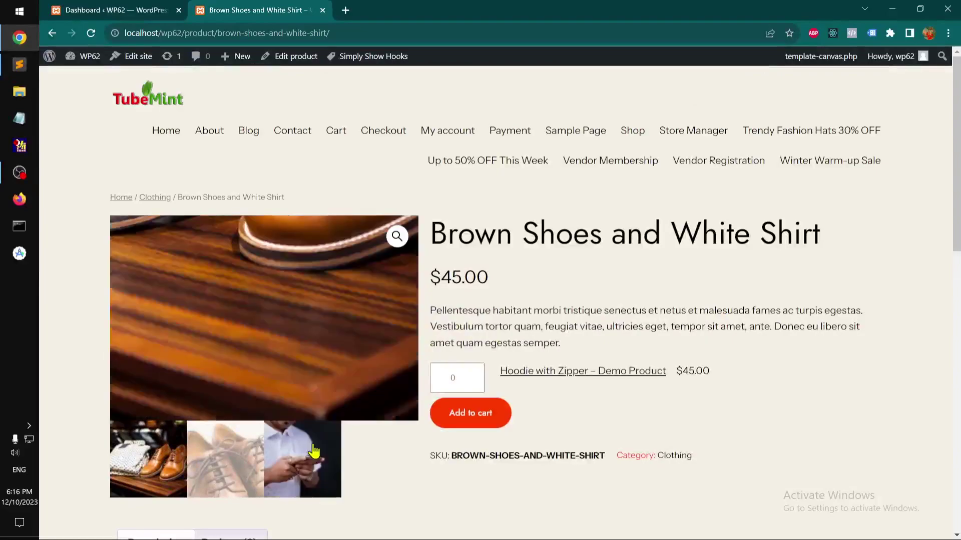
# Step: Flip through the Brown Shoes and White Shirt gallery and add one Hoodie with Zipper
pyautogui.click(313, 453)
pyautogui.click(160, 469)
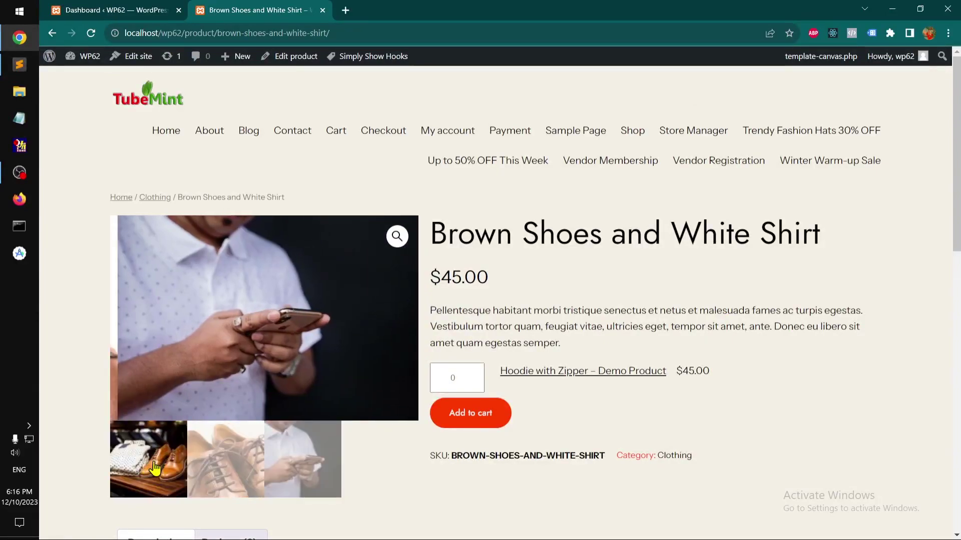
pyautogui.click(210, 469)
pyautogui.click(306, 469)
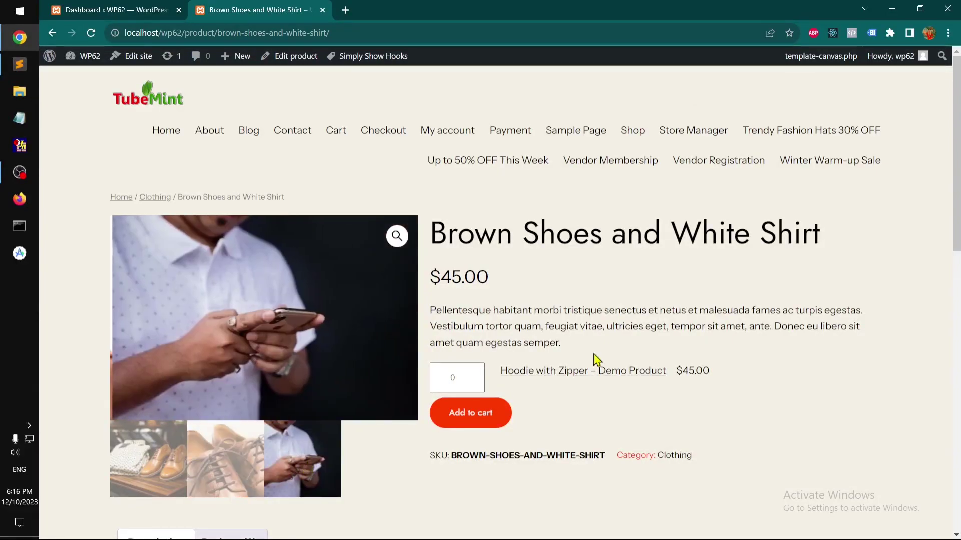
pyautogui.click(459, 379)
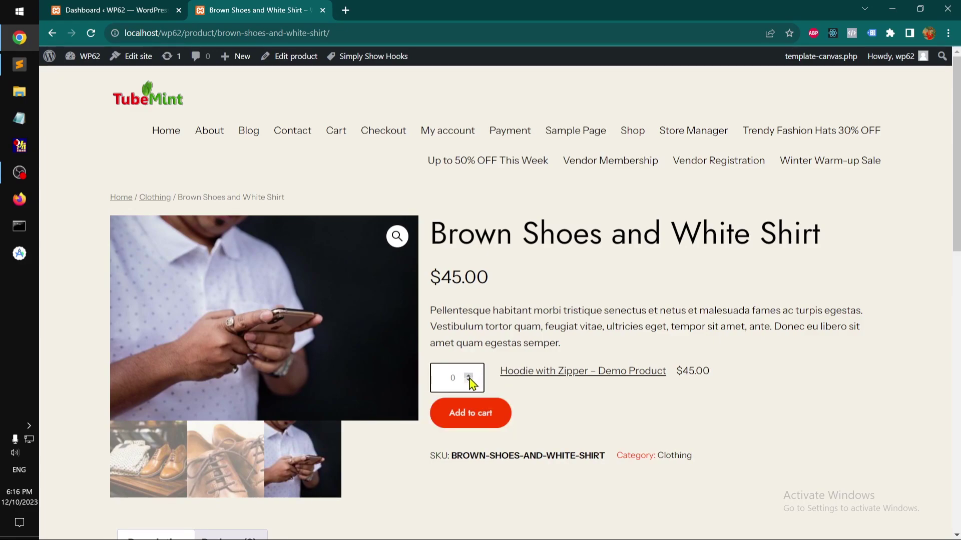
pyautogui.click(474, 414)
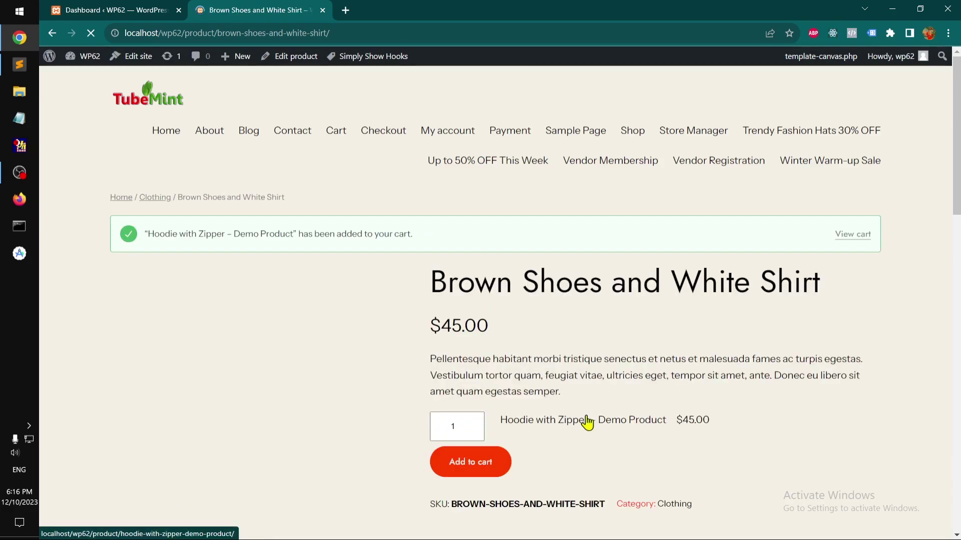
# Step: In the cart, remove the Album, Hoodie with Logo and Beanie items, leaving $63.00
pyautogui.click(860, 240)
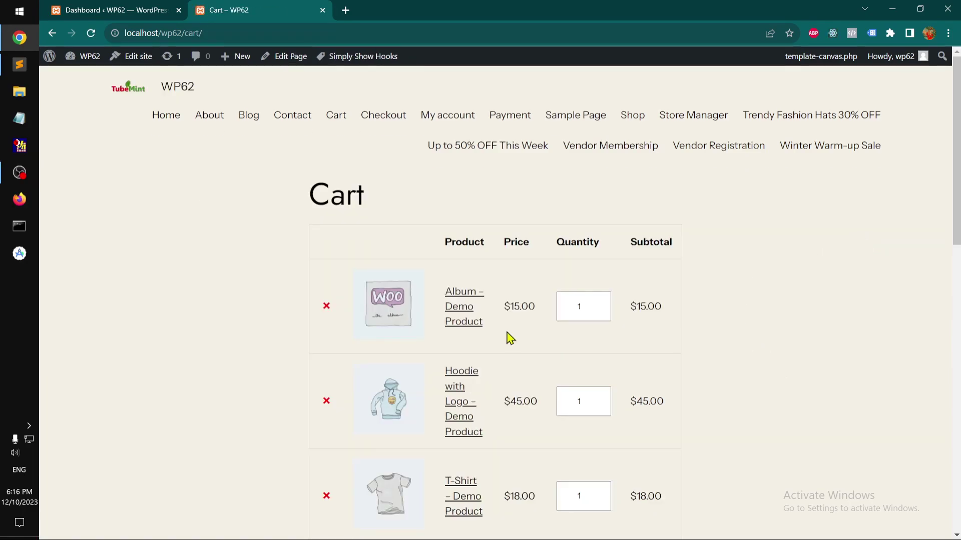
pyautogui.click(326, 307)
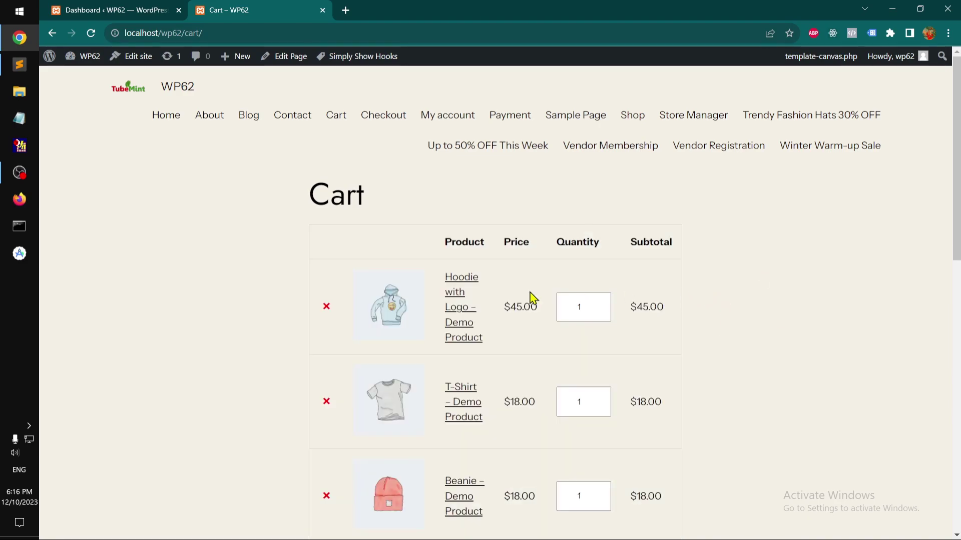
pyautogui.click(326, 307)
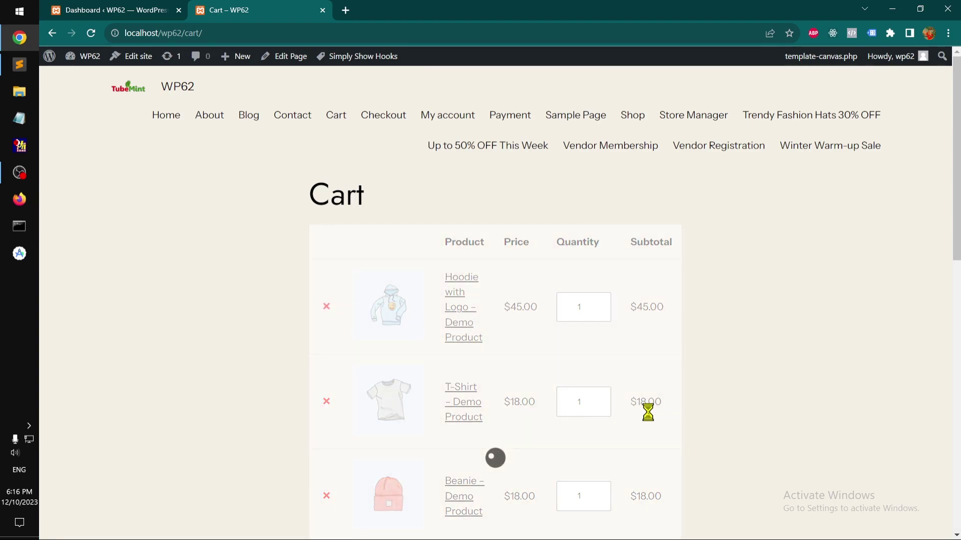
pyautogui.scroll(-6, 647, 416)
pyautogui.scroll(6, 647, 419)
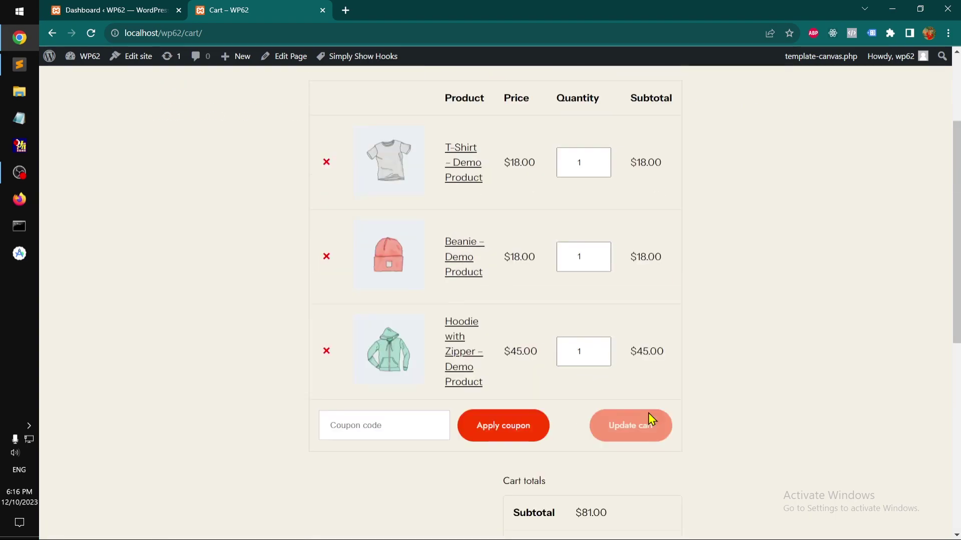
pyautogui.click(327, 400)
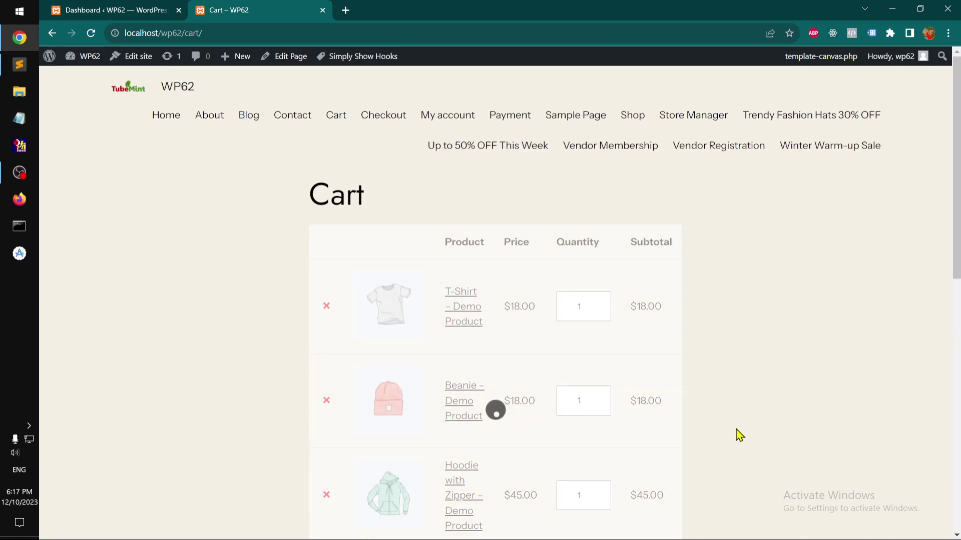
pyautogui.scroll(-4, 735, 433)
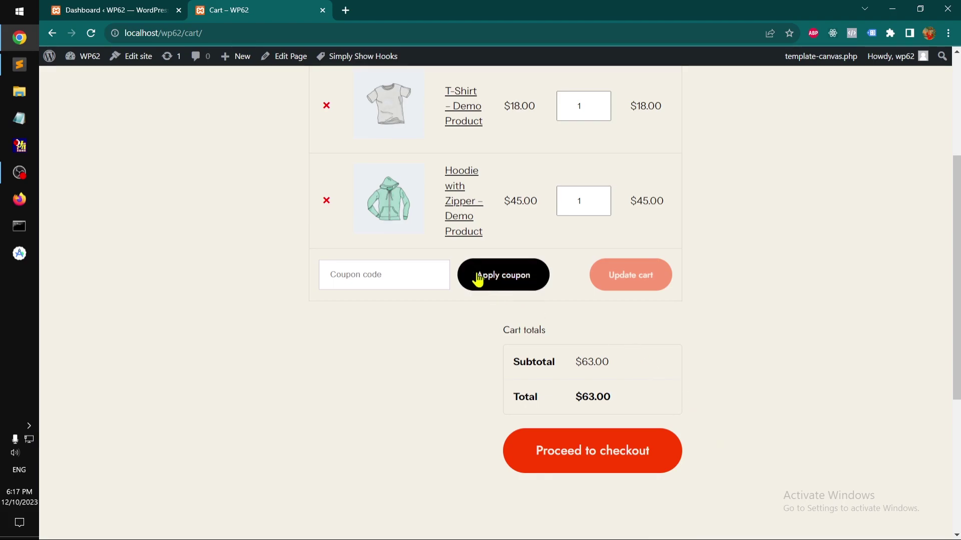
# Step: Proceed to checkout and scroll through the billing form, order summary and no-payment-methods notice
pyautogui.click(583, 466)
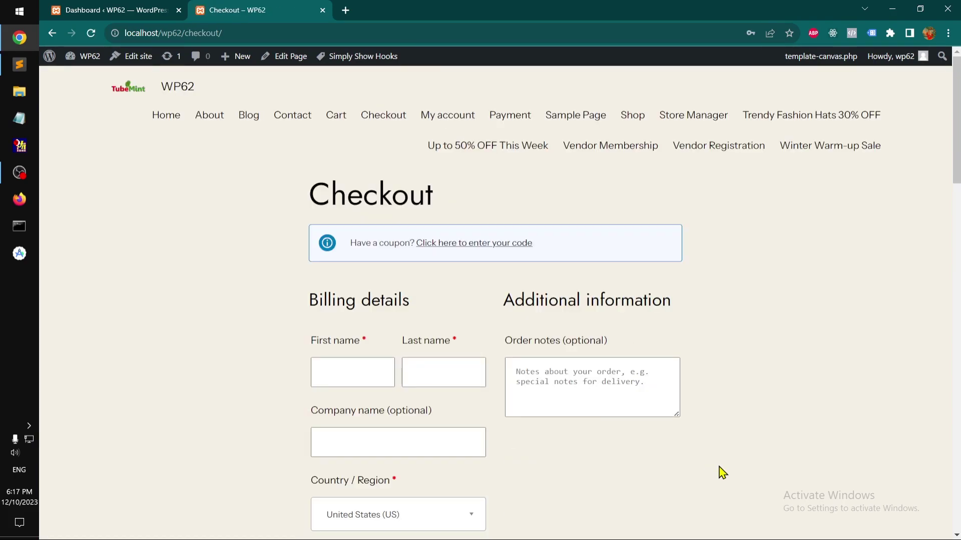
pyautogui.scroll(-18, 722, 473)
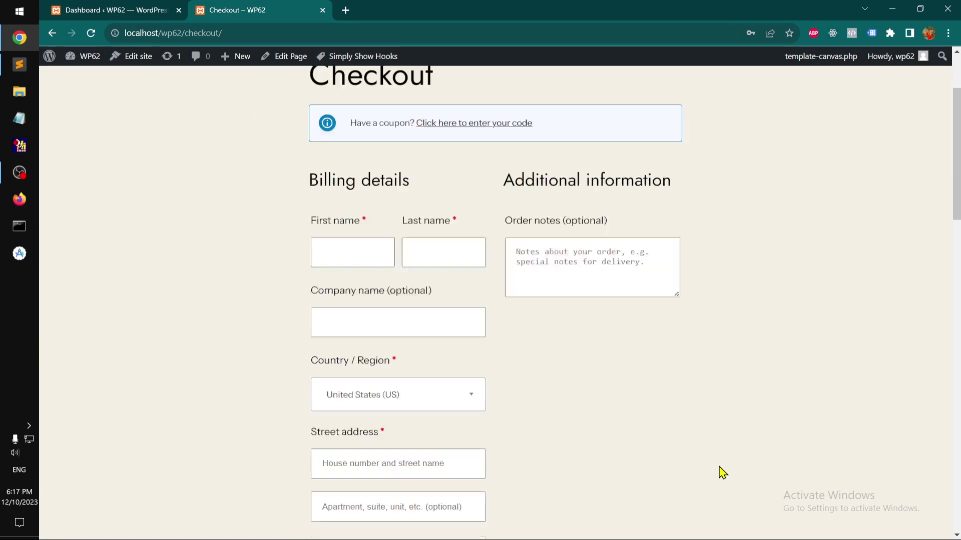
pyautogui.scroll(-4, 722, 473)
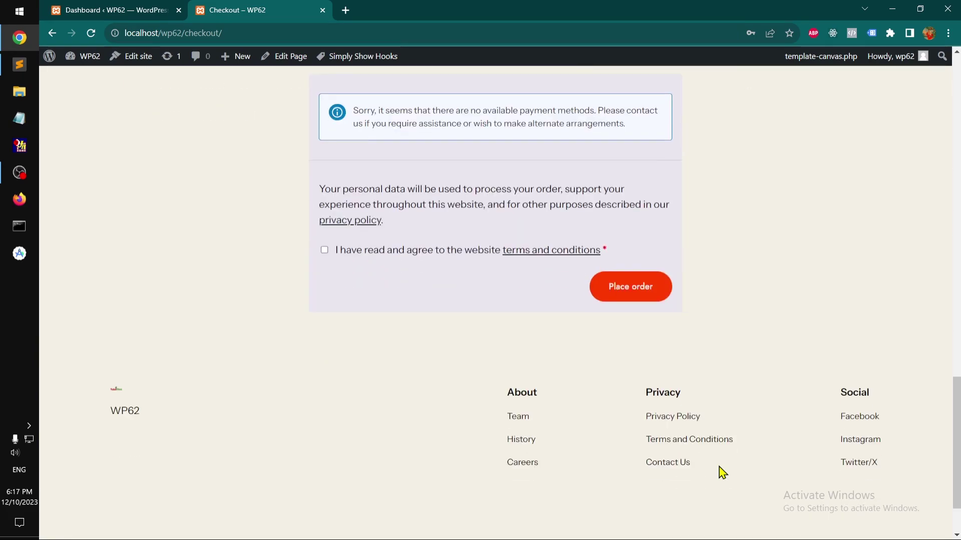
pyautogui.scroll(20, 722, 473)
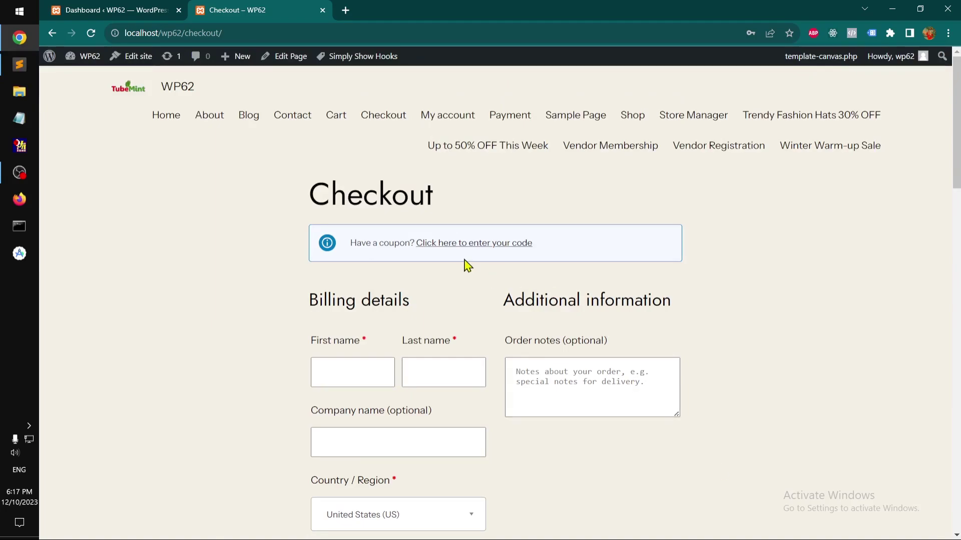
pyautogui.scroll(-12, 550, 446)
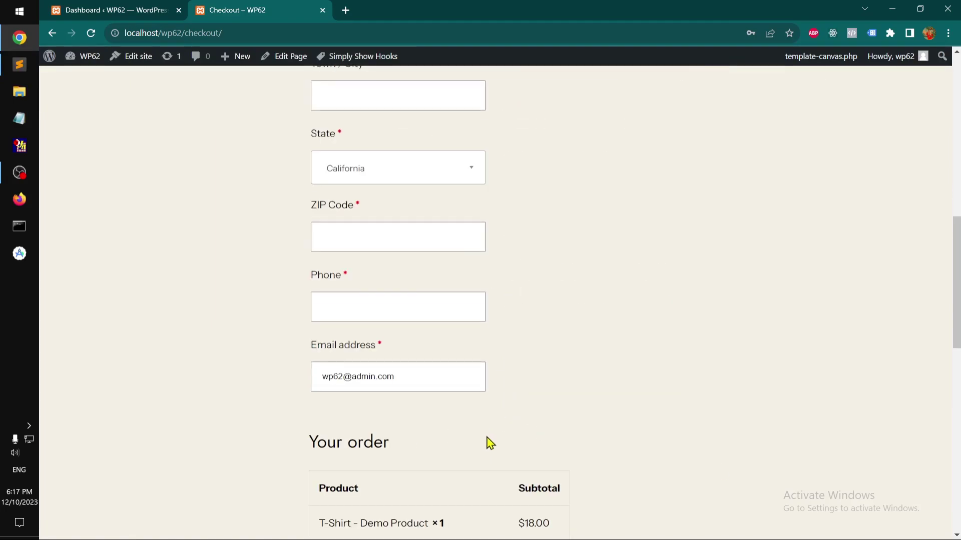
pyautogui.scroll(-5, 506, 442)
pyautogui.scroll(20, 506, 443)
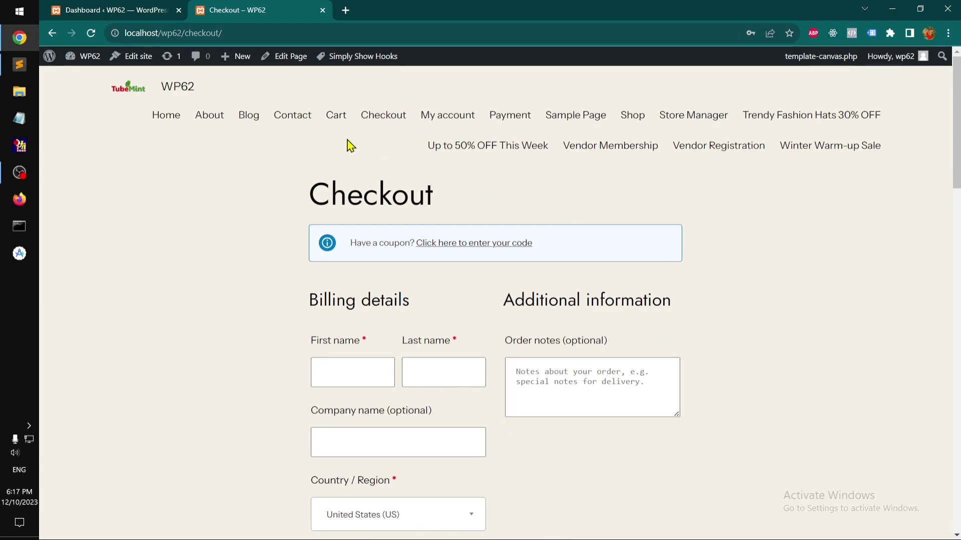
# Step: Open the Sample Page, glance at the Dashboard tab, then return to the Blog tab
pyautogui.click(577, 122)
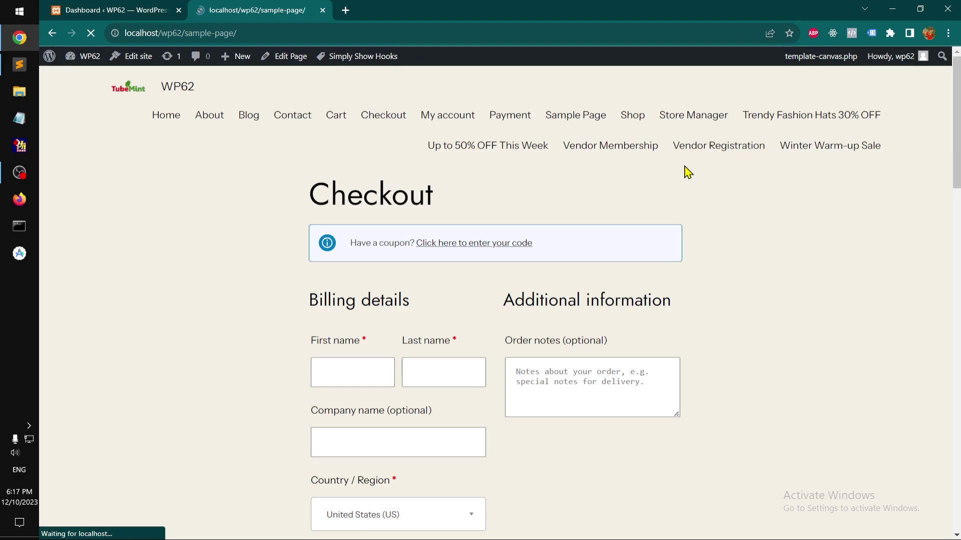
pyautogui.scroll(-12, 688, 172)
pyautogui.scroll(12, 687, 173)
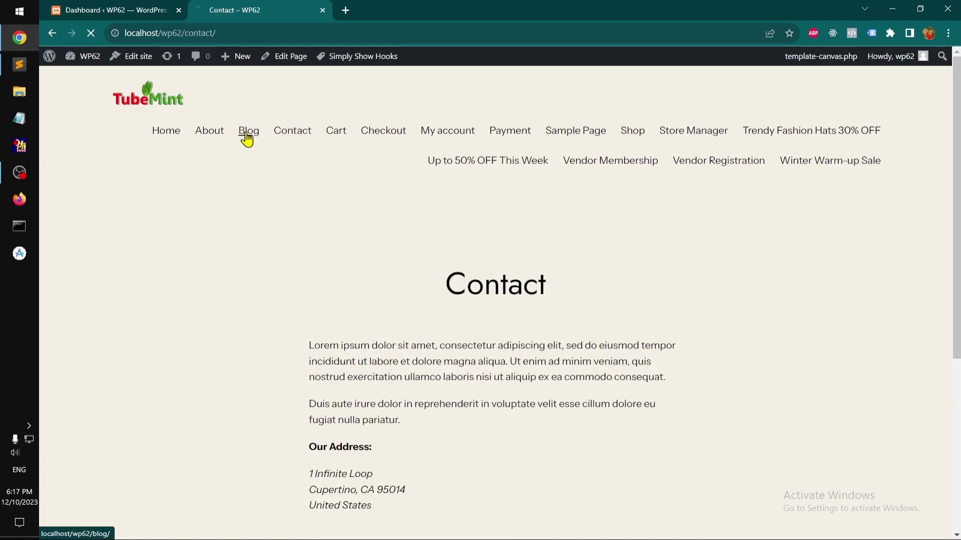
pyautogui.click(129, 13)
pyautogui.click(230, 14)
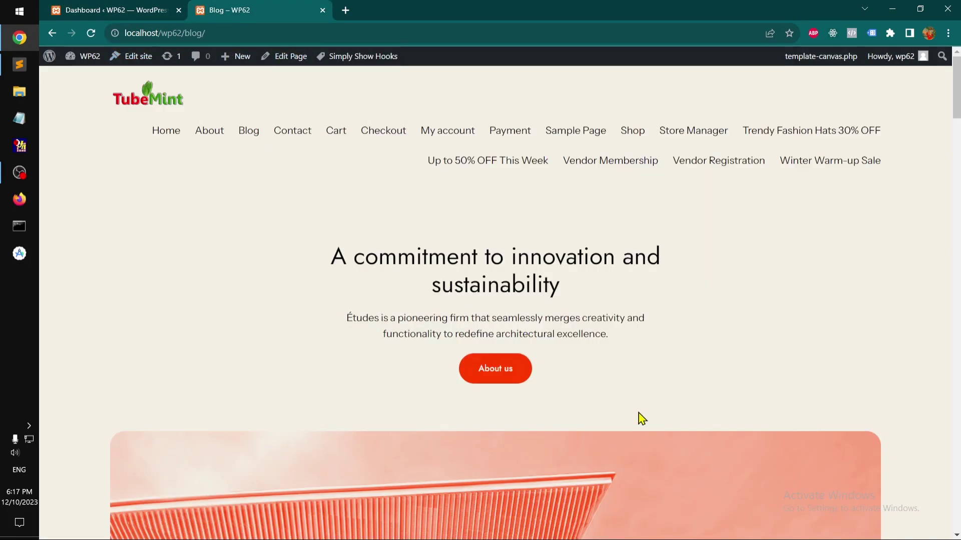
# Step: Scroll the Blog page from the 'A commitment to innovation and sustainability' intro to the footer and back
pyautogui.scroll(-20, 642, 419)
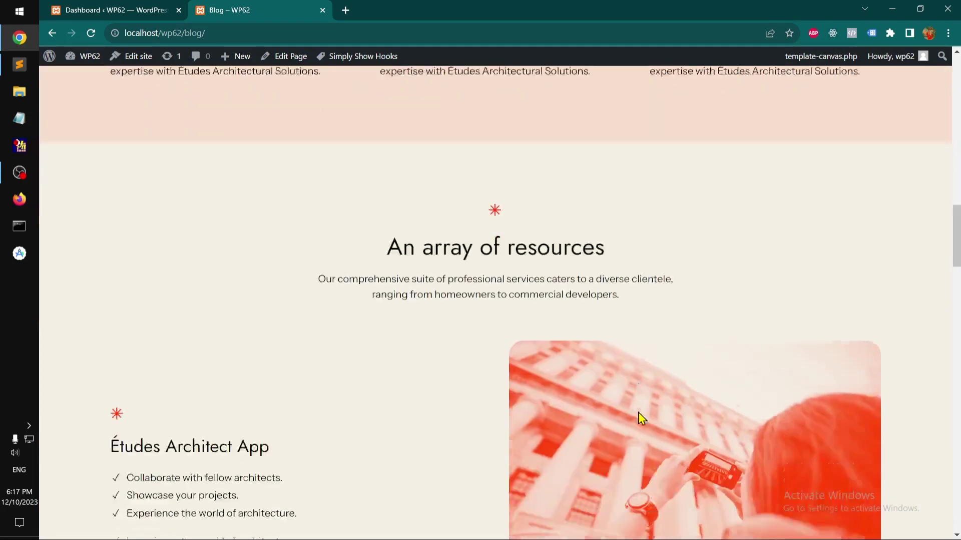
pyautogui.scroll(-20, 638, 413)
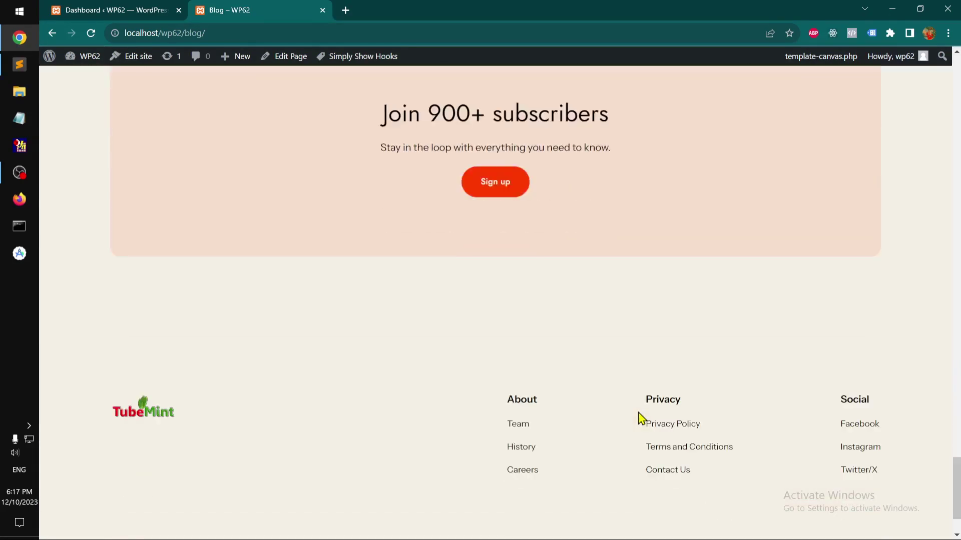
pyautogui.scroll(10, 638, 418)
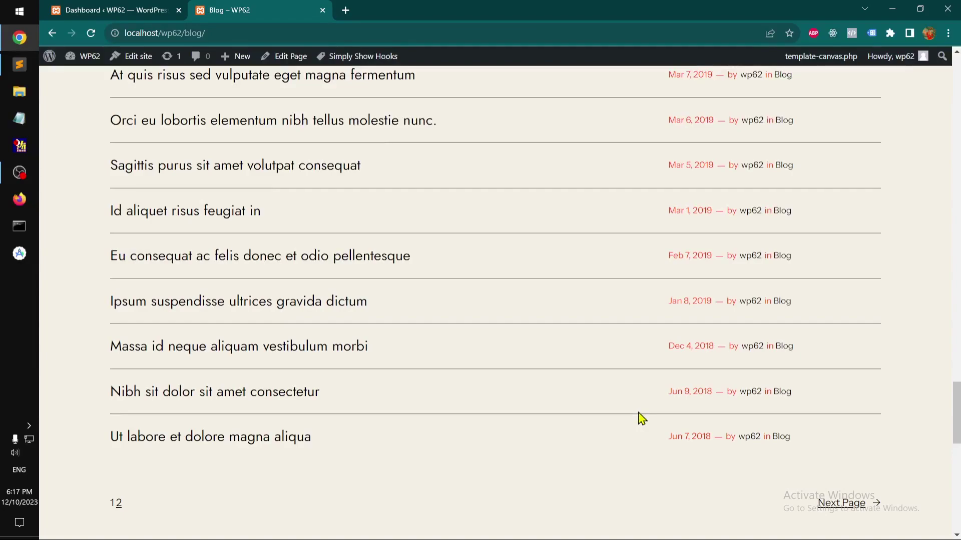
pyautogui.scroll(6, 642, 418)
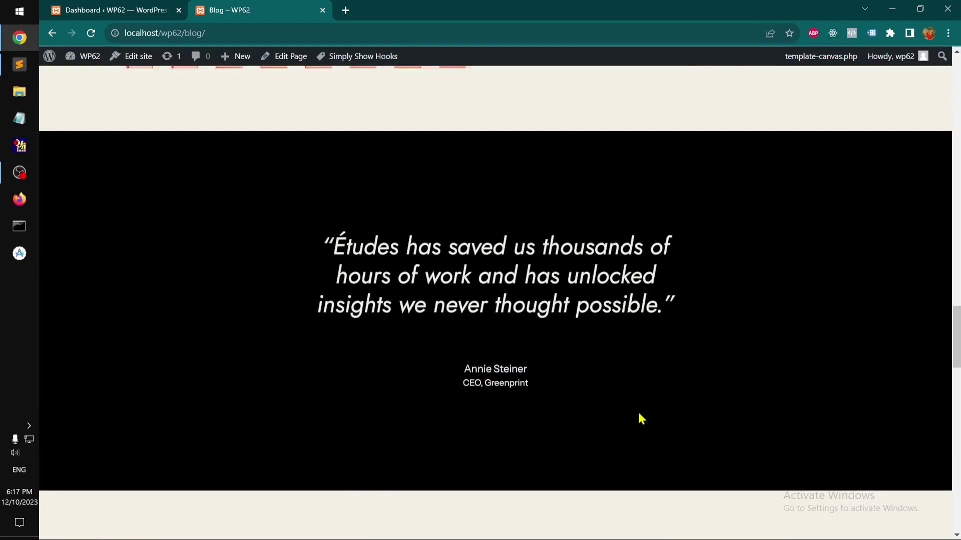
pyautogui.scroll(20, 642, 419)
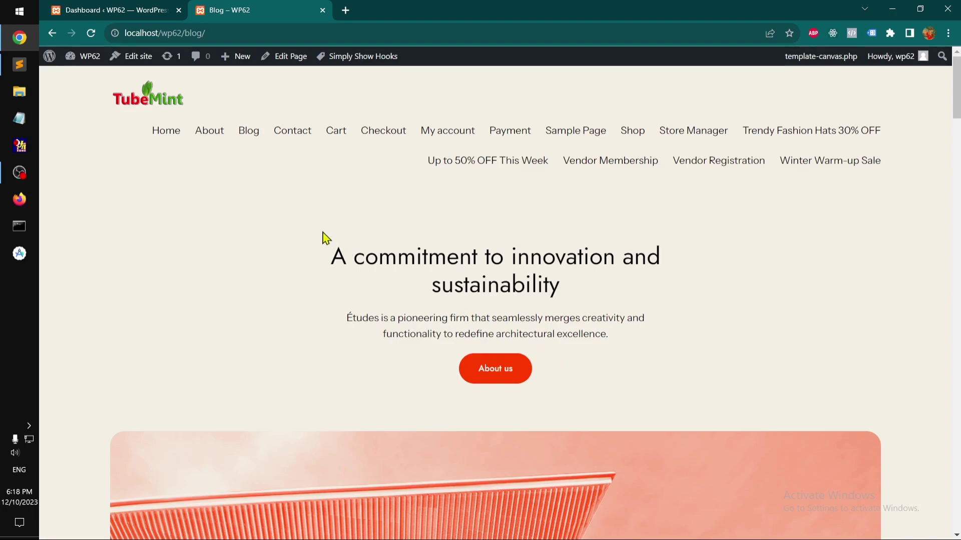
pyautogui.moveTo(333, 246); pyautogui.dragTo(715, 359)
pyautogui.click(717, 359)
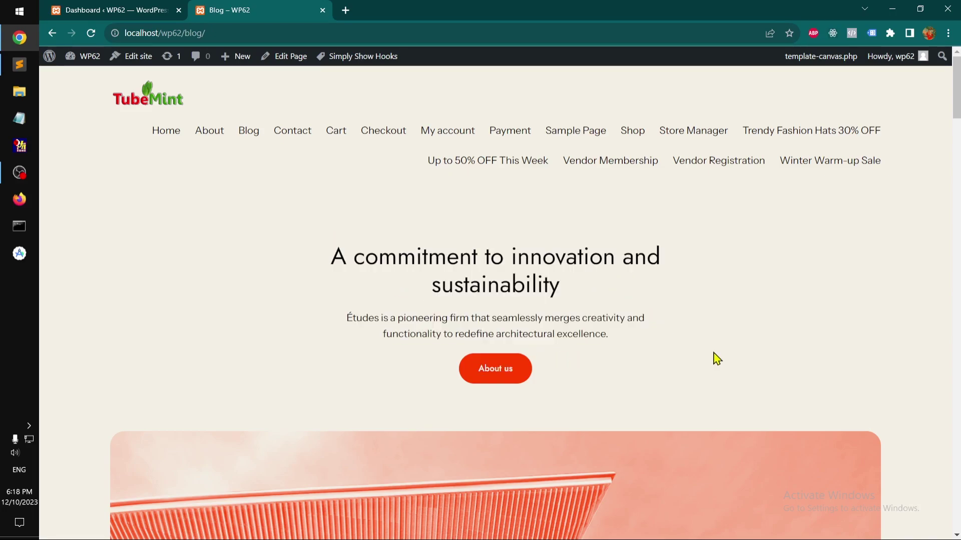